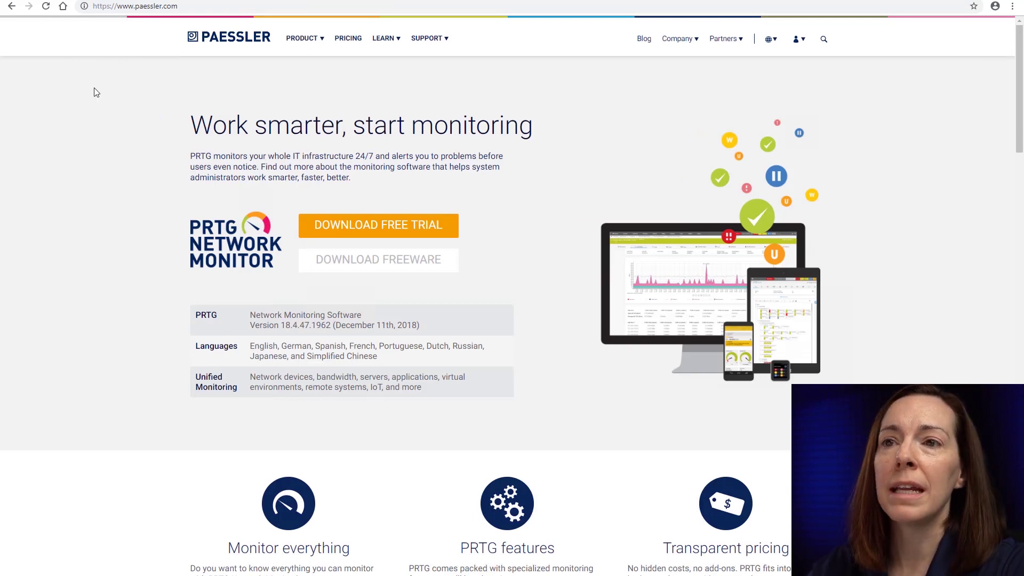
# Go to the Paessler MIB Importer page under Free Tools and download MIB Importer 3.5.8
pyautogui.moveTo(297, 44)
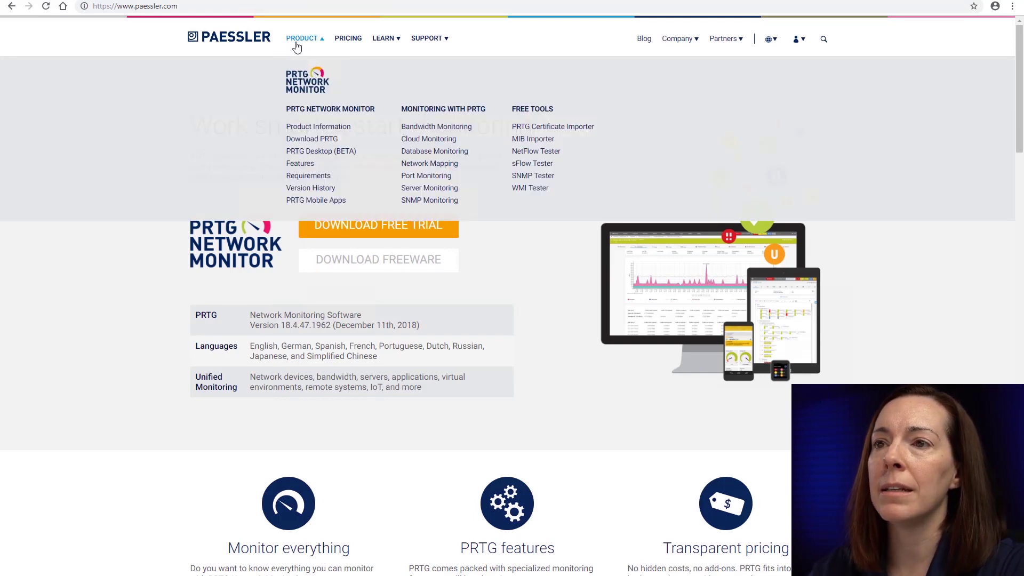
pyautogui.click(540, 140)
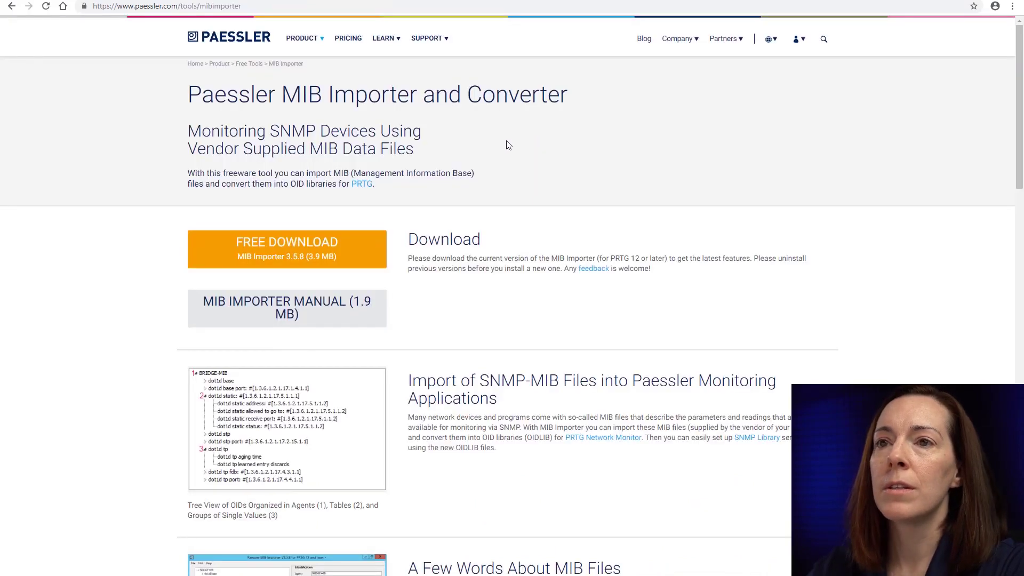
pyautogui.click(265, 241)
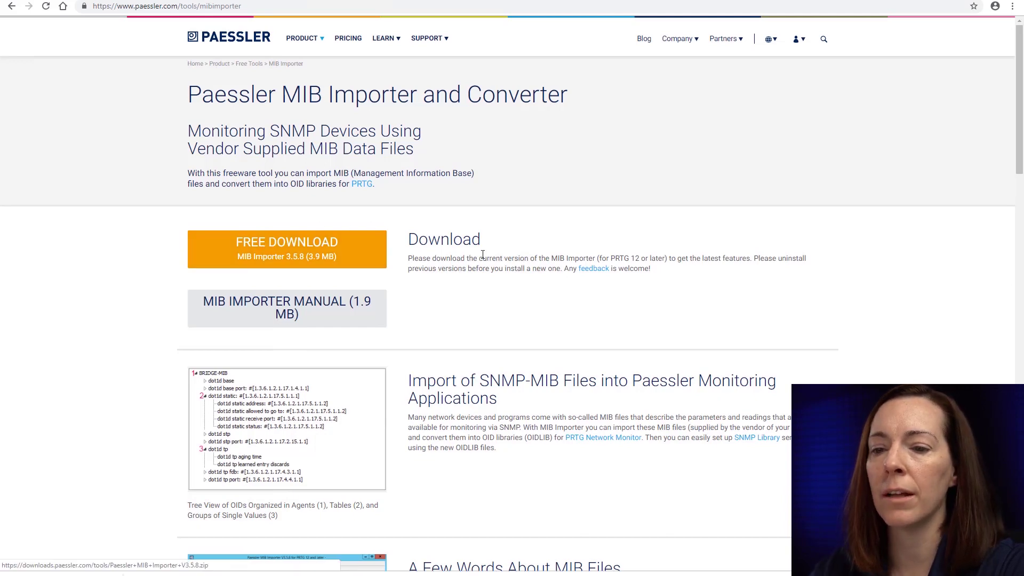
pyautogui.scroll(-3, 520, 315)
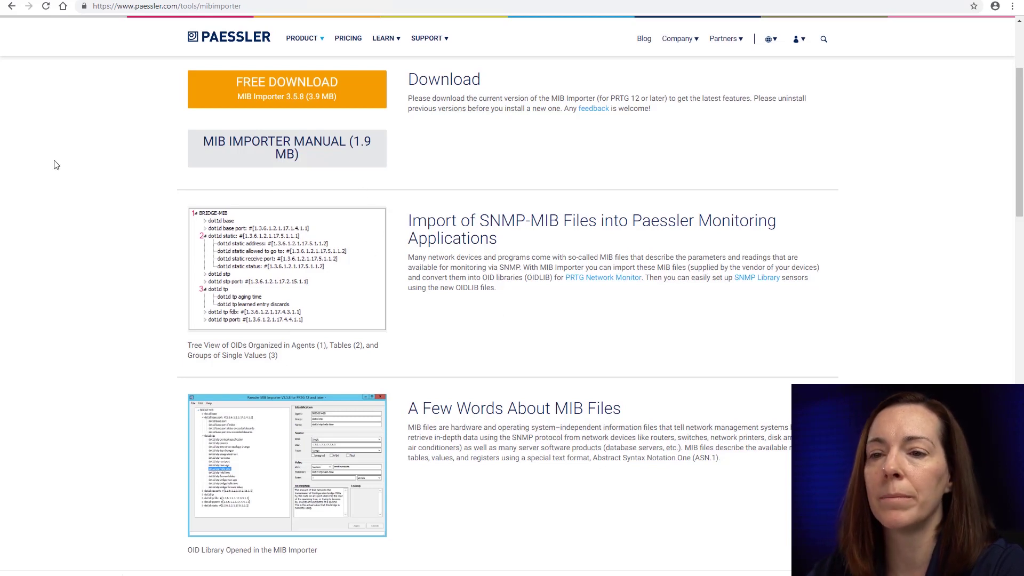
pyautogui.scroll(3, 112, 268)
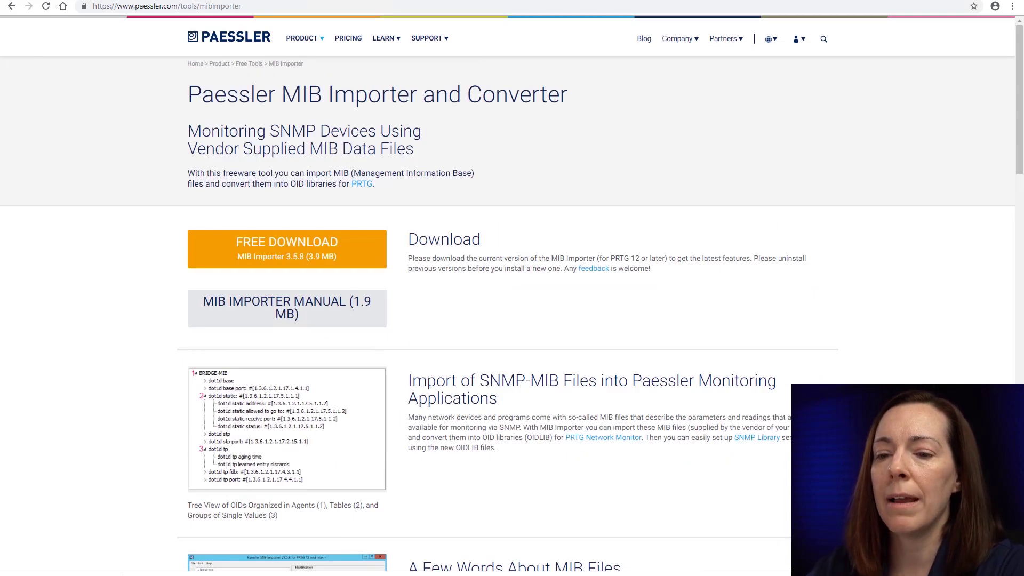
# Extract the downloaded MIB Importer zip in Downloads into a new Paessler+MIB+Importer+V3.5.8 folder
pyautogui.press('super+e')
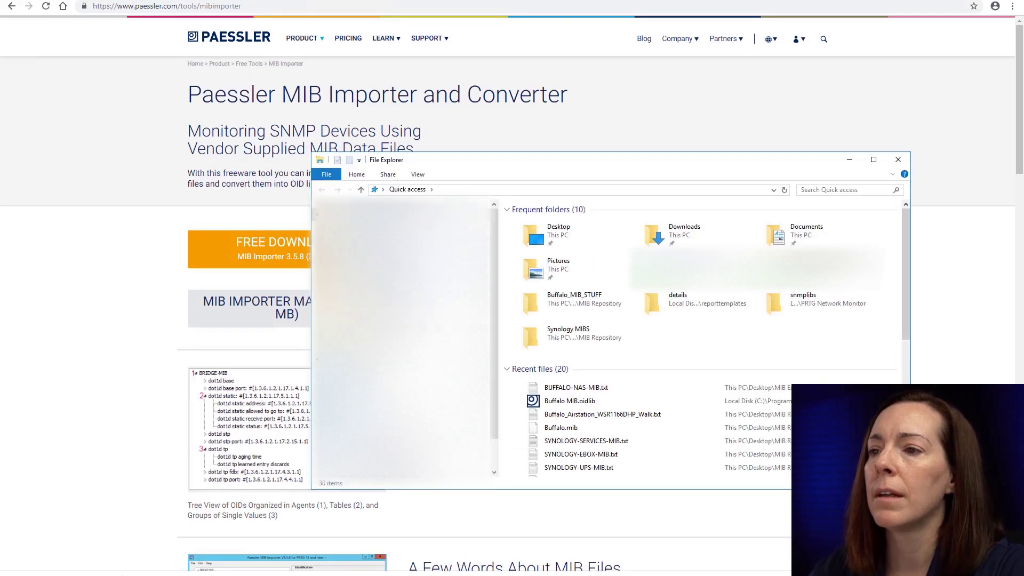
pyautogui.doubleClick(684, 231)
pyautogui.click(566, 224)
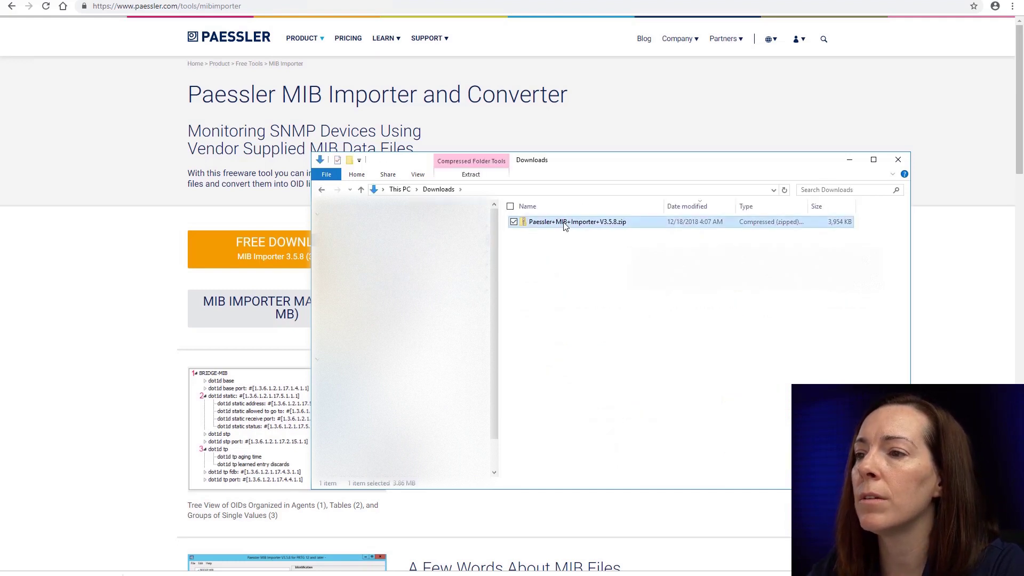
pyautogui.doubleClick(565, 224)
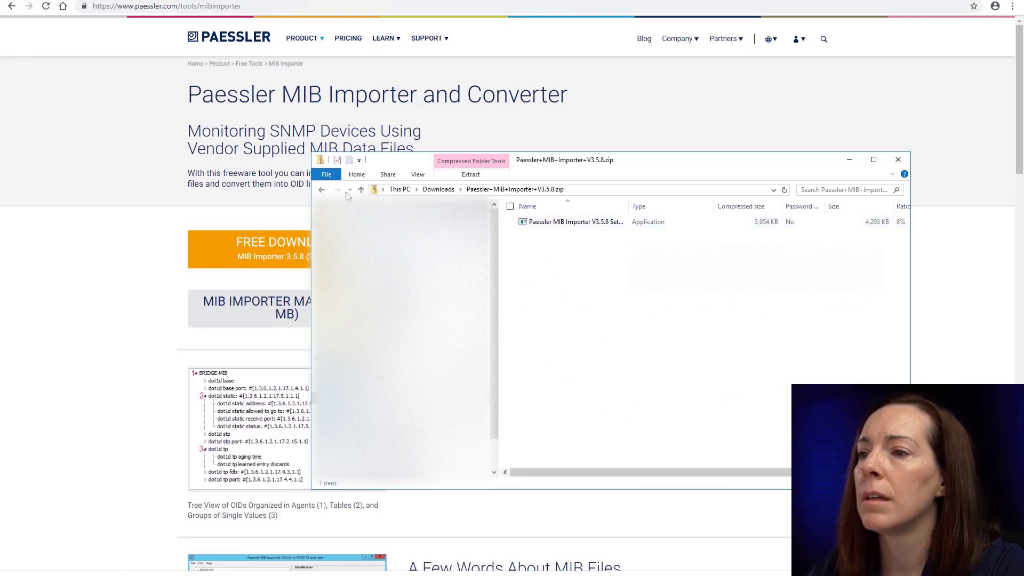
pyautogui.click(321, 190)
pyautogui.rightClick(552, 223)
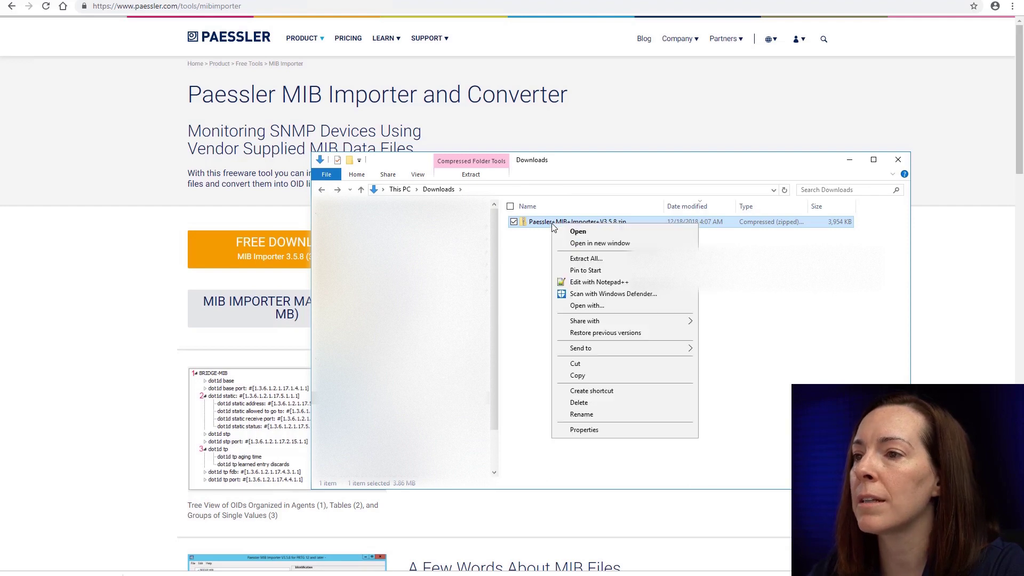
pyautogui.click(571, 259)
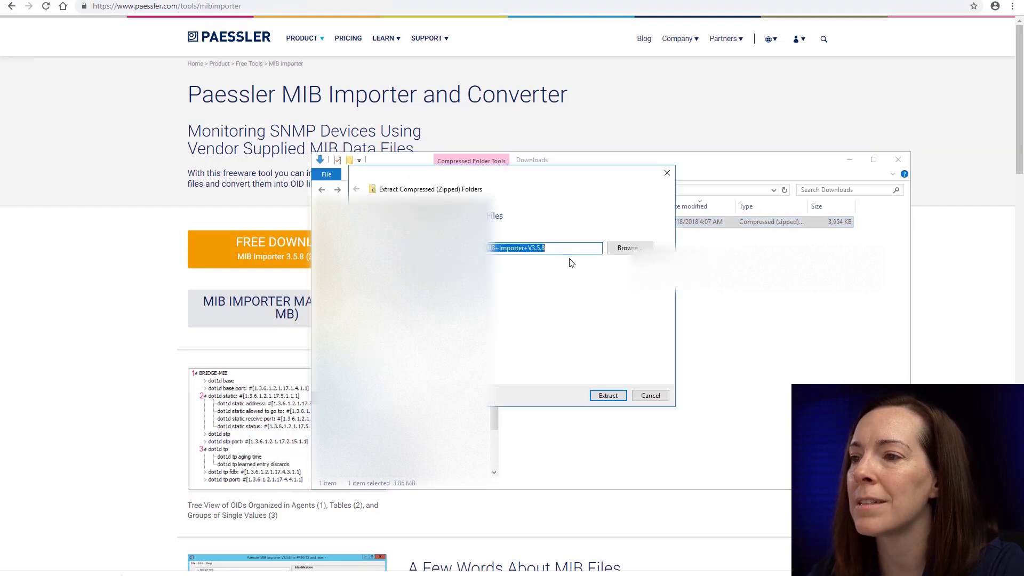
pyautogui.click(611, 397)
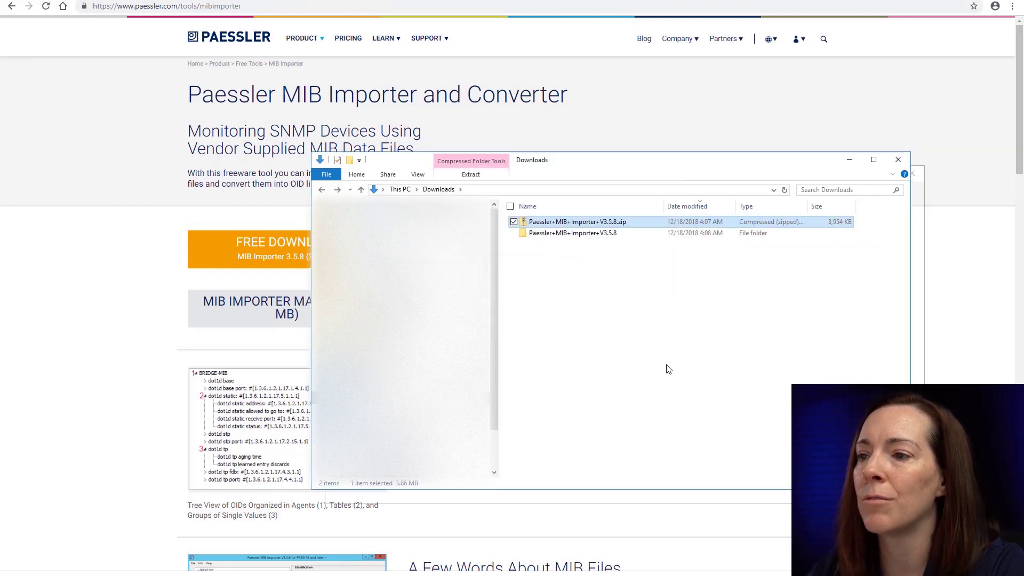
# Install MIB Importer V3 with the default shortcut options, then close both Explorer windows
pyautogui.click(530, 238)
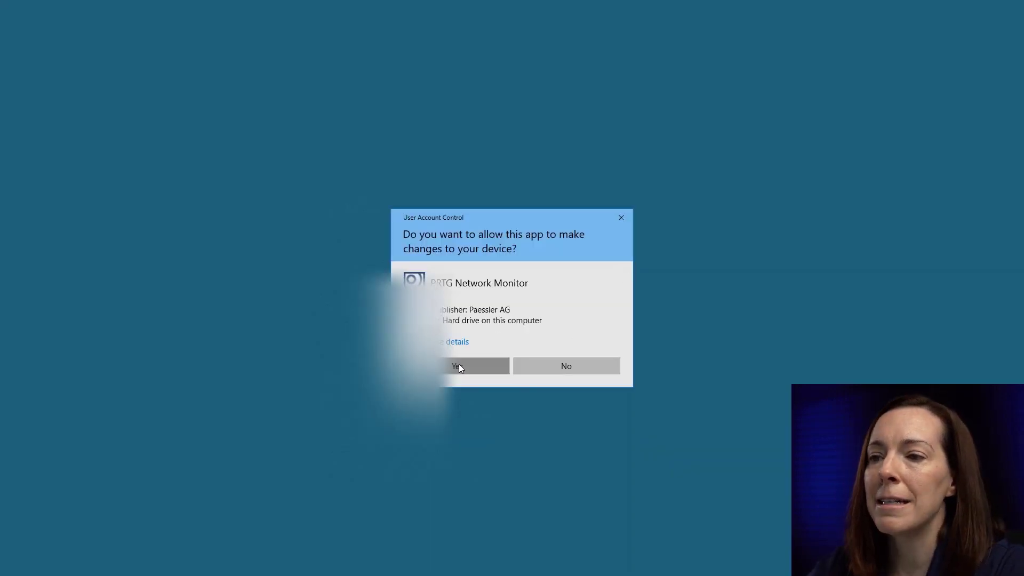
pyautogui.click(459, 365)
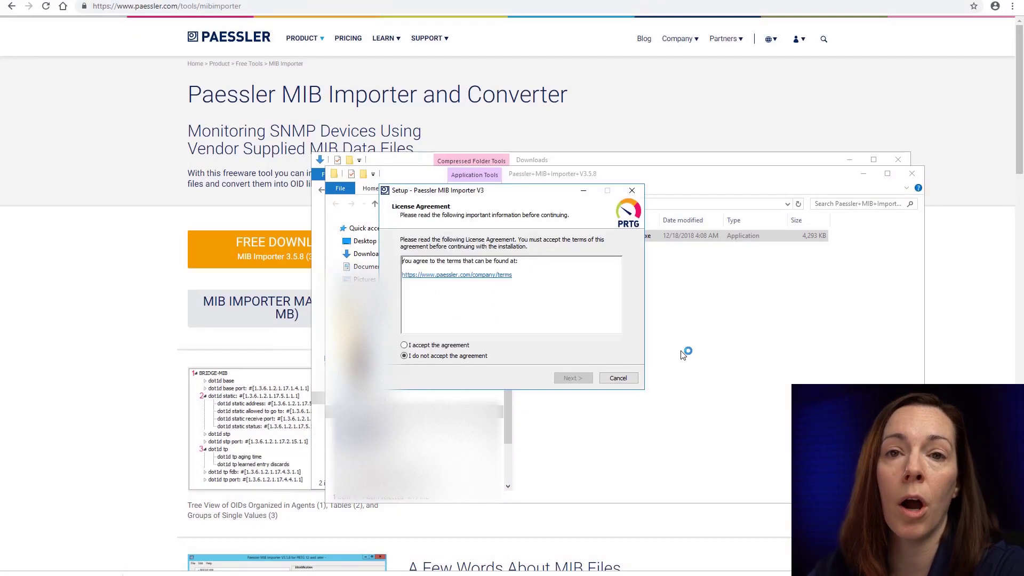
pyautogui.click(438, 345)
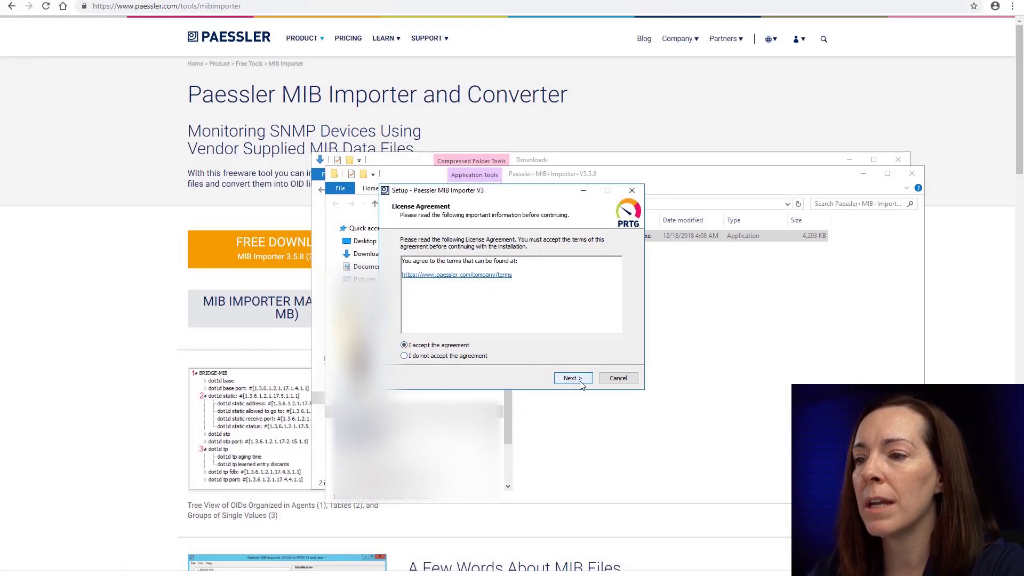
pyautogui.click(580, 383)
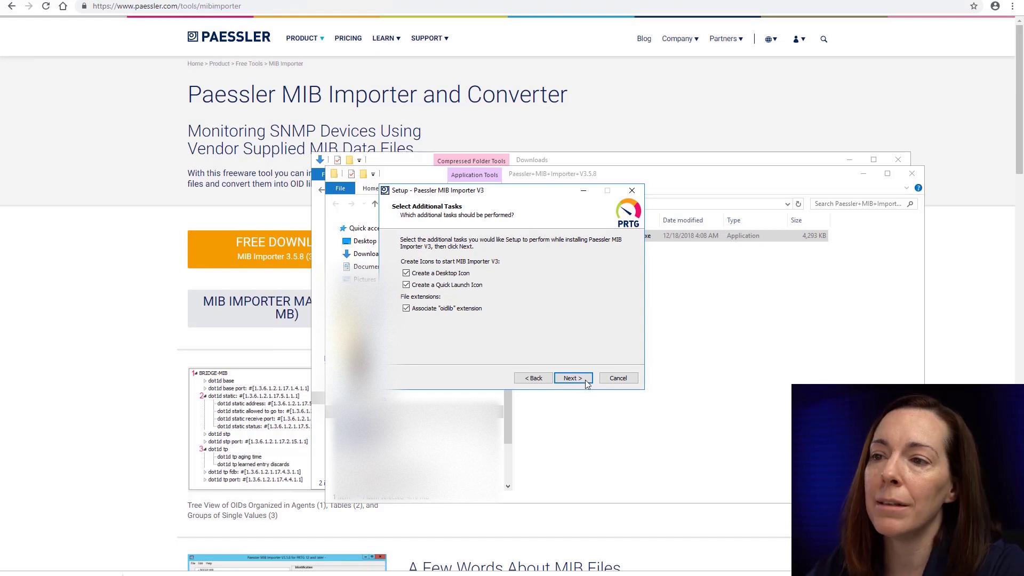
pyautogui.click(585, 379)
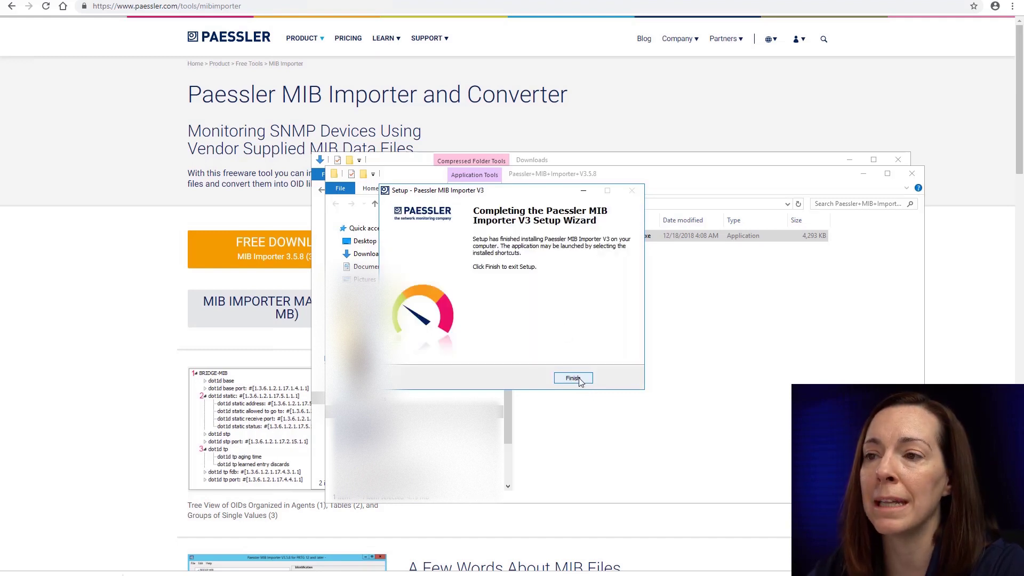
pyautogui.click(576, 379)
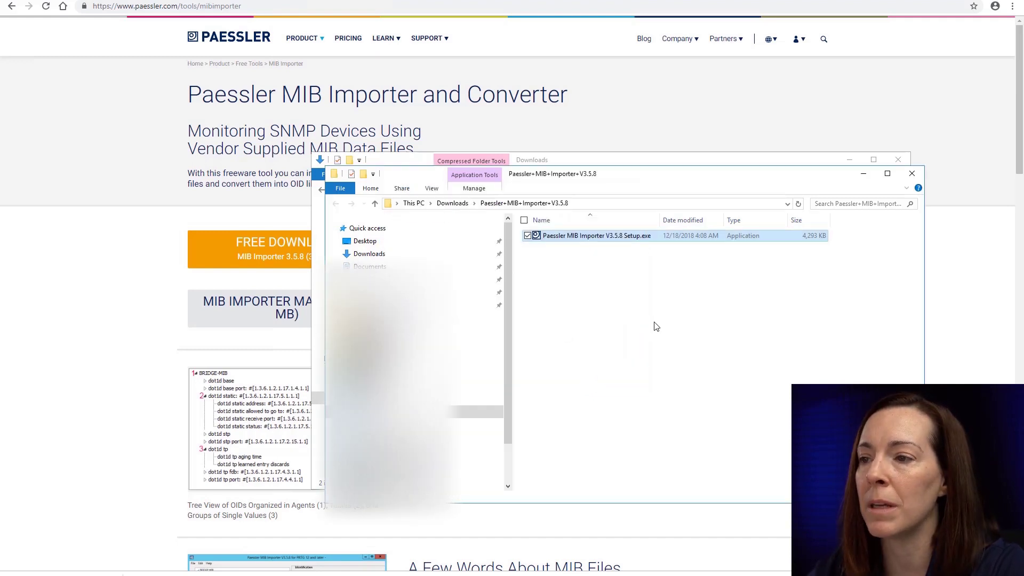
pyautogui.click(912, 173)
pyautogui.click(898, 159)
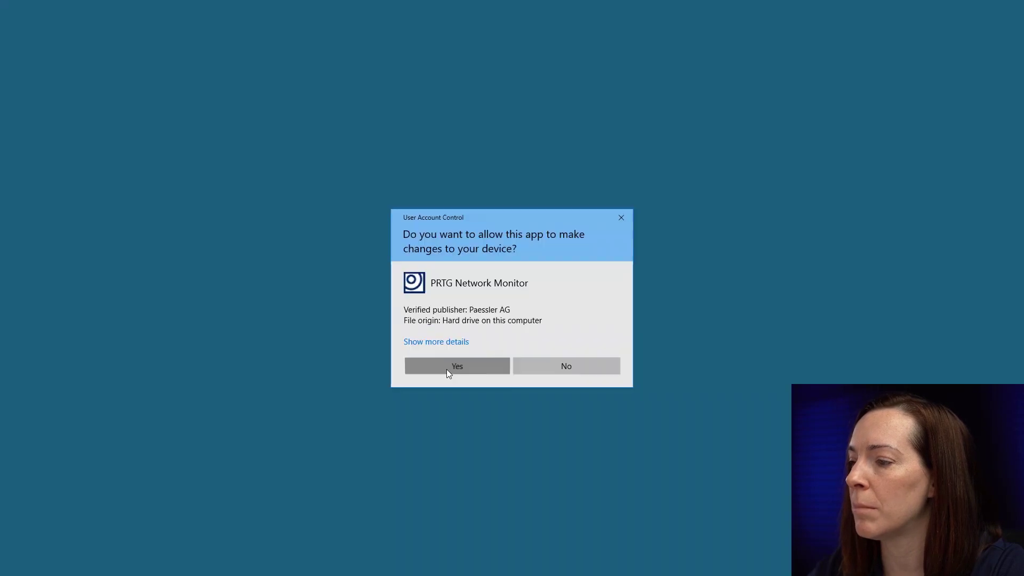
# Launch MIB Importer and browse the Import MIB File dialog to the Synology MIBS folder
pyautogui.click(446, 369)
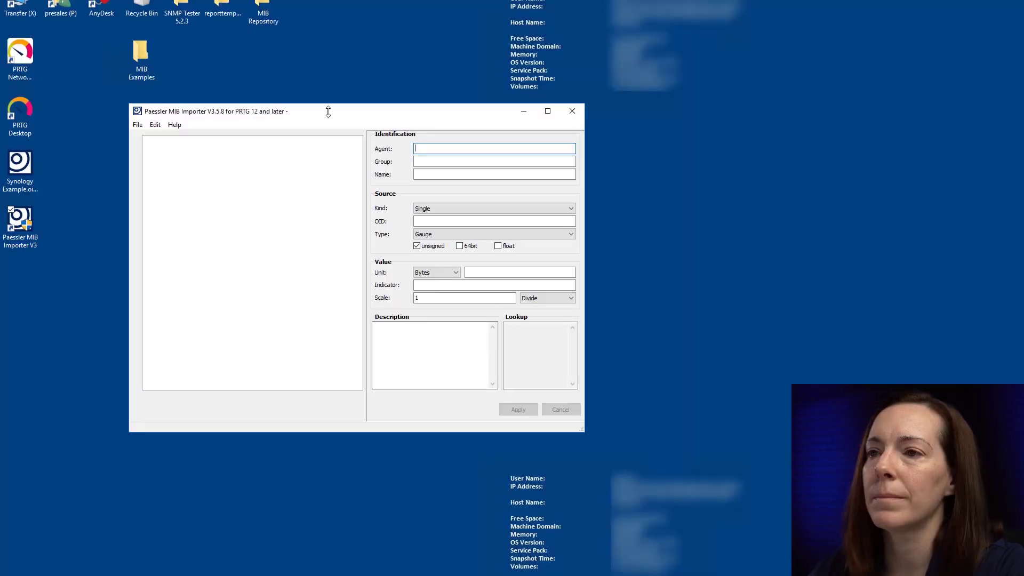
pyautogui.moveTo(328, 111); pyautogui.dragTo(489, 111)
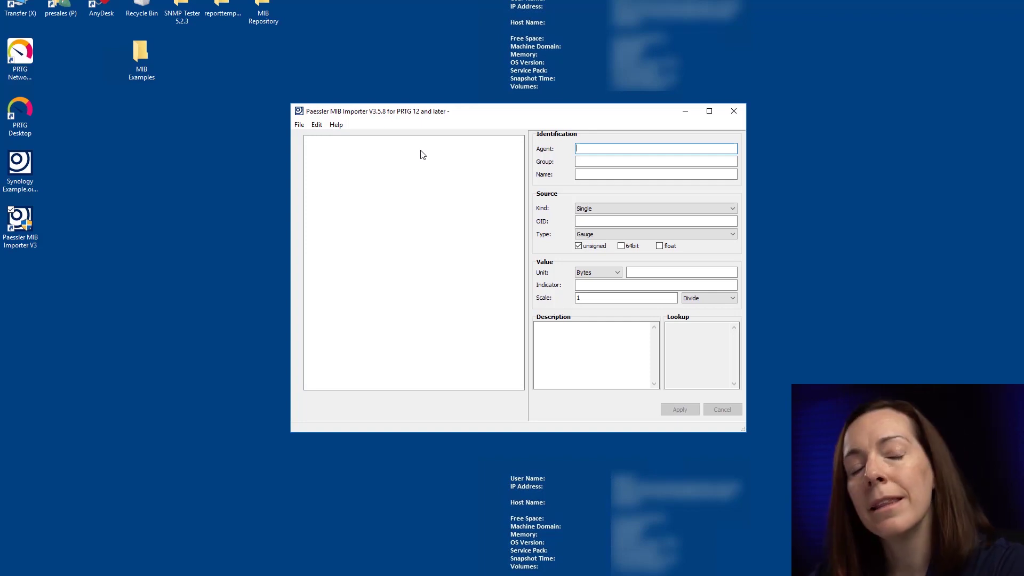
pyautogui.click(298, 126)
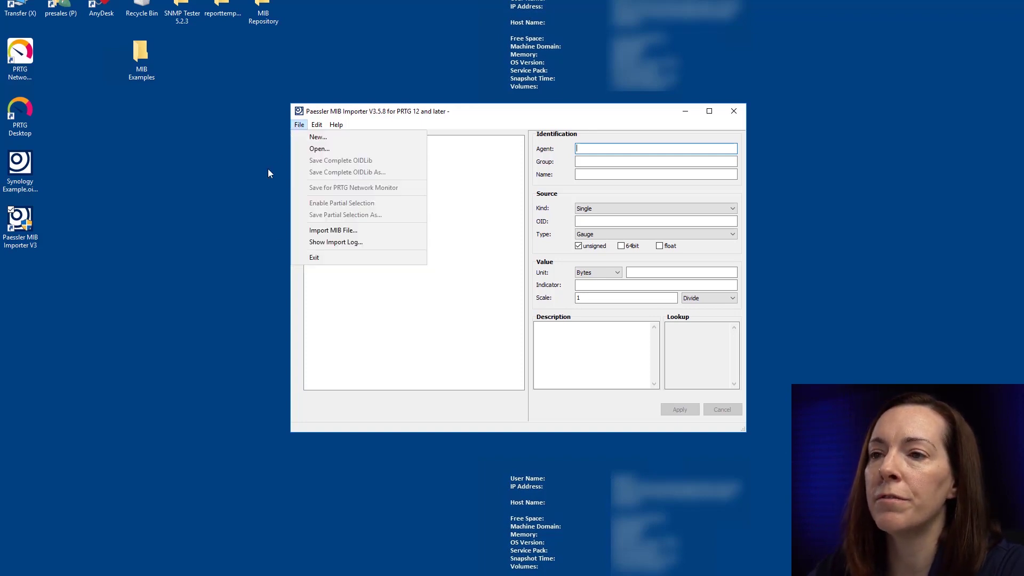
pyautogui.click(324, 232)
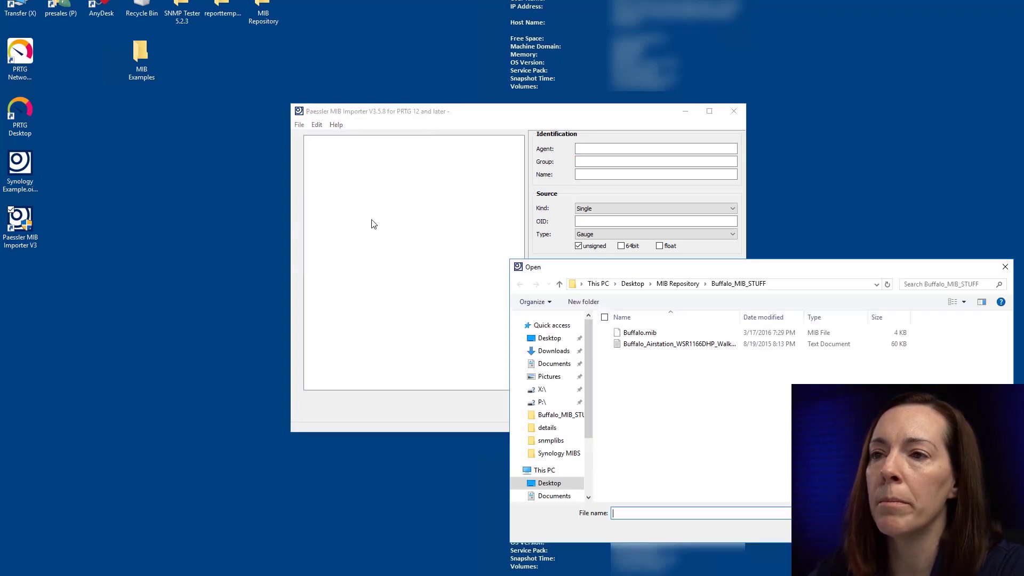
pyautogui.click(676, 286)
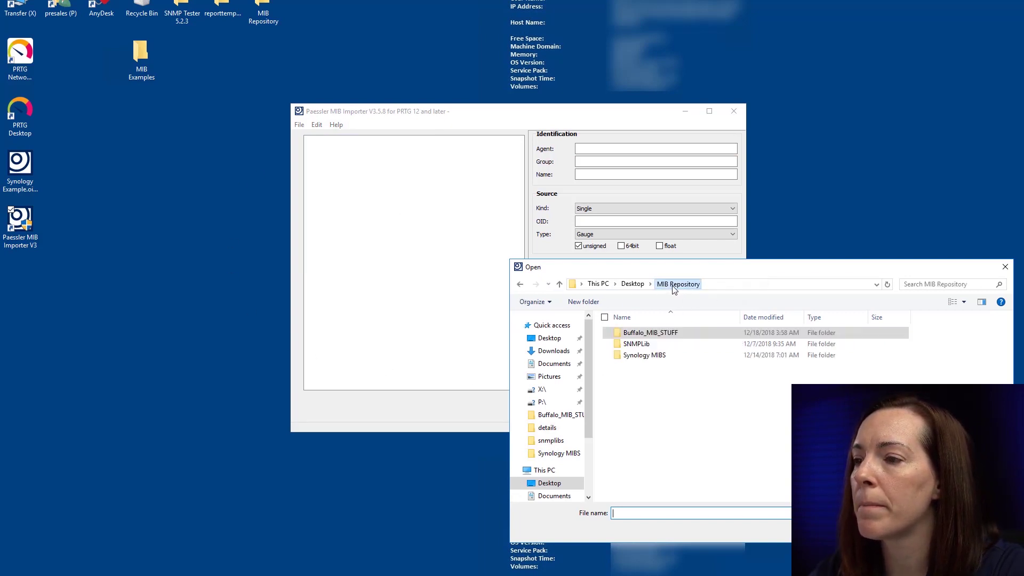
pyautogui.doubleClick(643, 356)
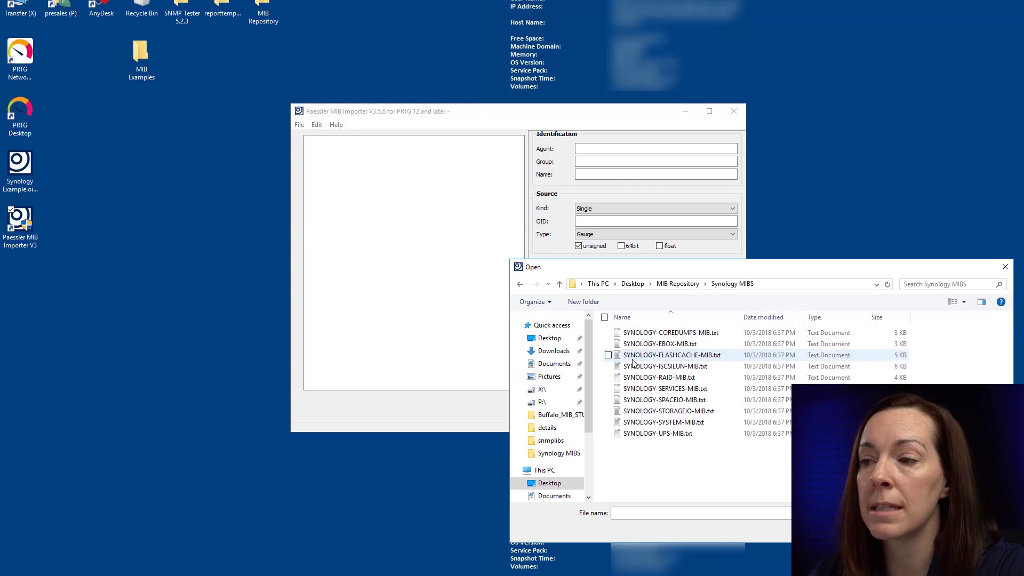
# Import SYNOLOGY-RAID-MIB.txt and close the Import Log after it reports success
pyautogui.doubleClick(659, 377)
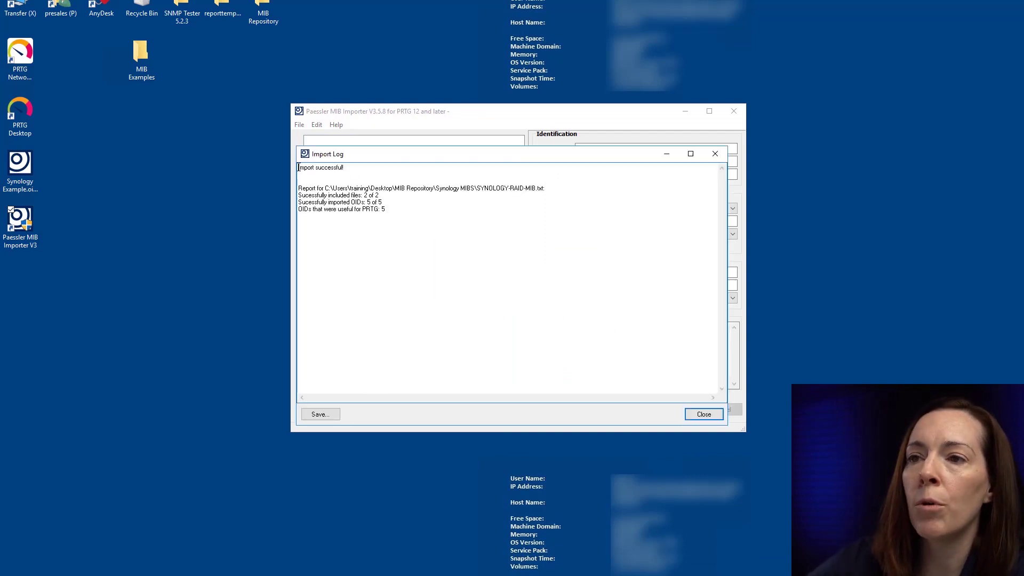
pyautogui.moveTo(344, 167); pyautogui.dragTo(298, 167)
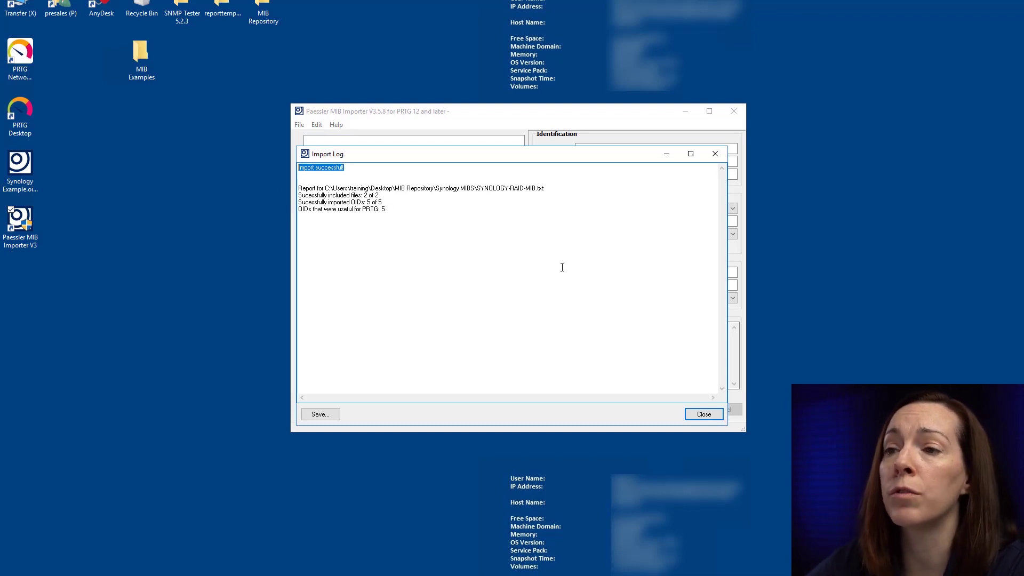
pyautogui.click(702, 416)
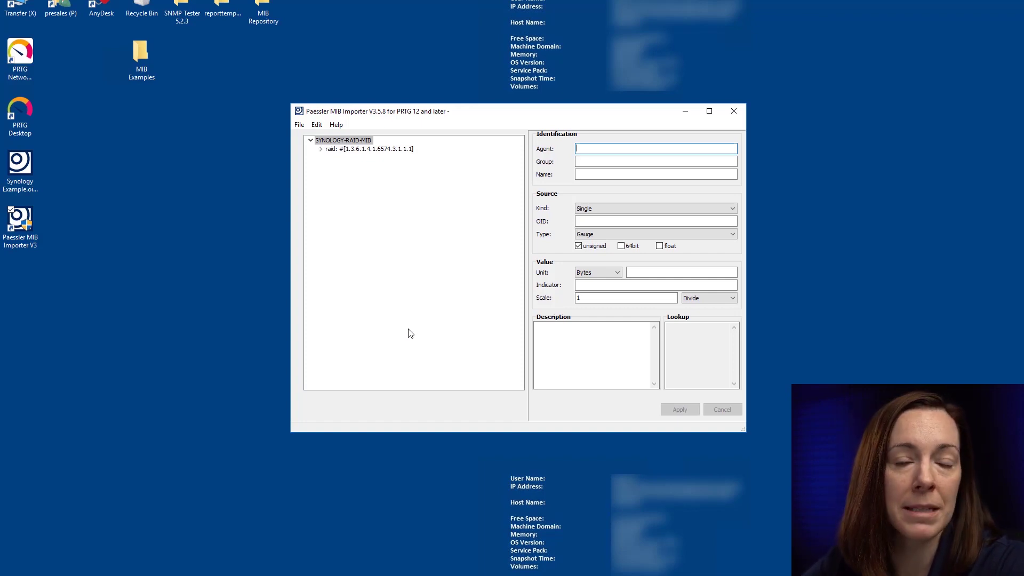
# Import SYNOLOGY-DISK-MIB from the MIB Examples folder and close its import report
pyautogui.click(300, 126)
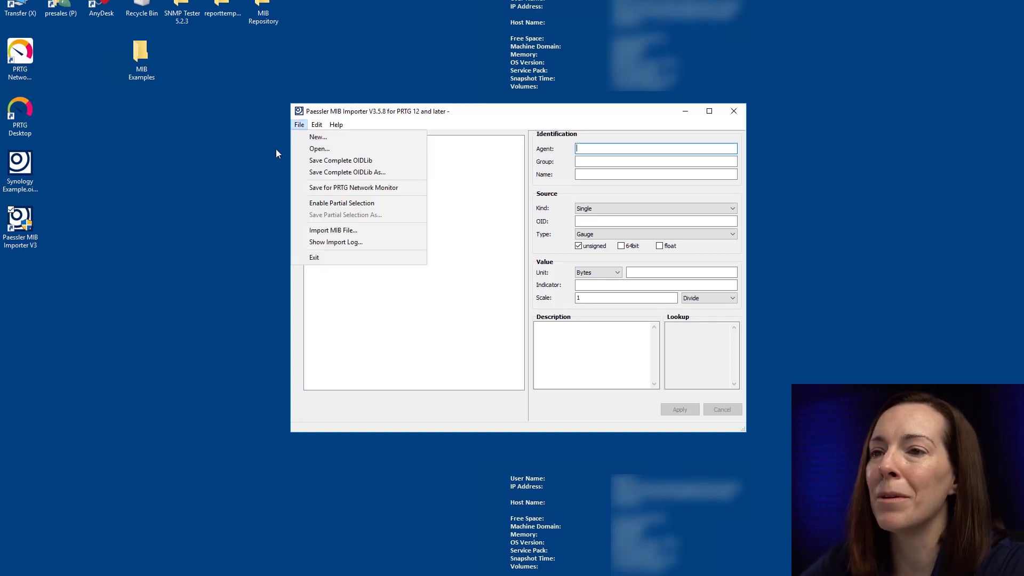
pyautogui.click(343, 230)
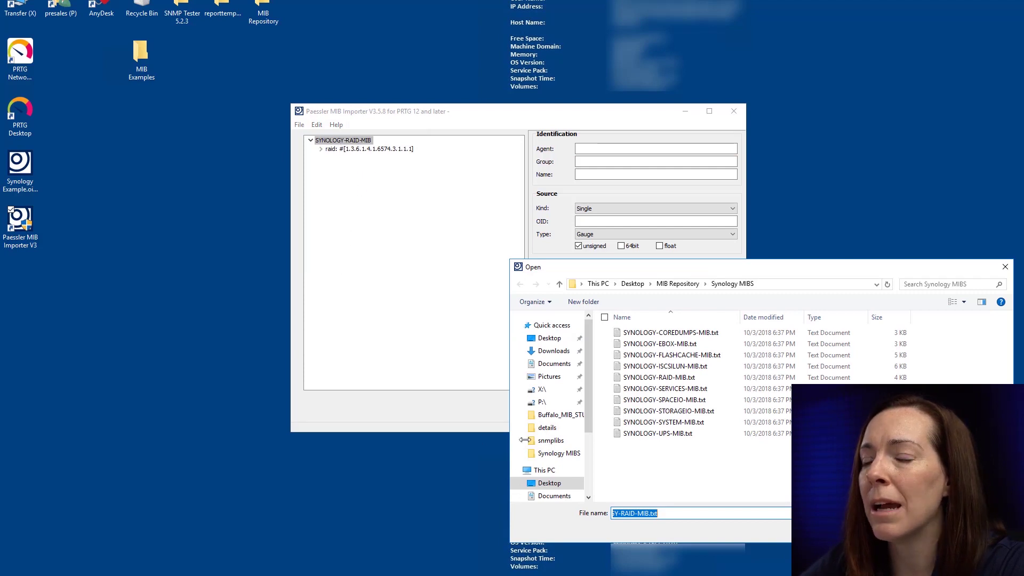
pyautogui.click(632, 284)
pyautogui.doubleClick(628, 332)
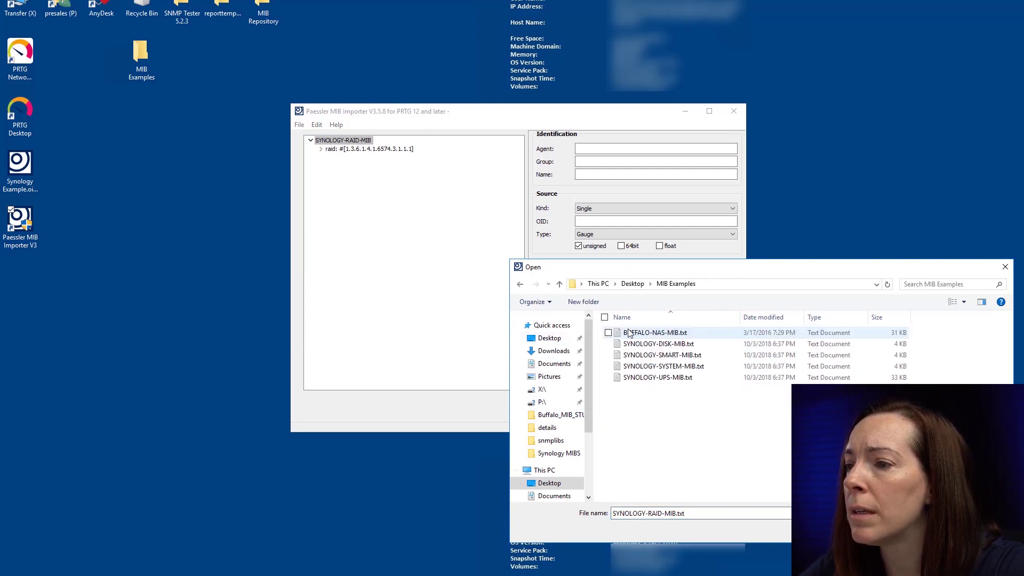
pyautogui.doubleClick(652, 344)
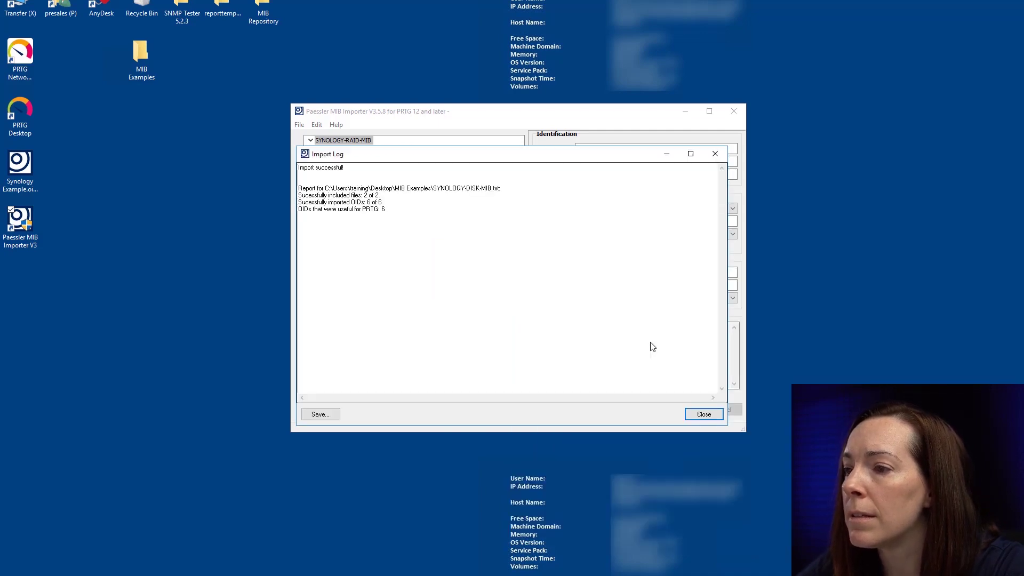
pyautogui.click(704, 414)
# Import SYNOLOGY-SMART-MIB and close its import report
pyautogui.click(300, 125)
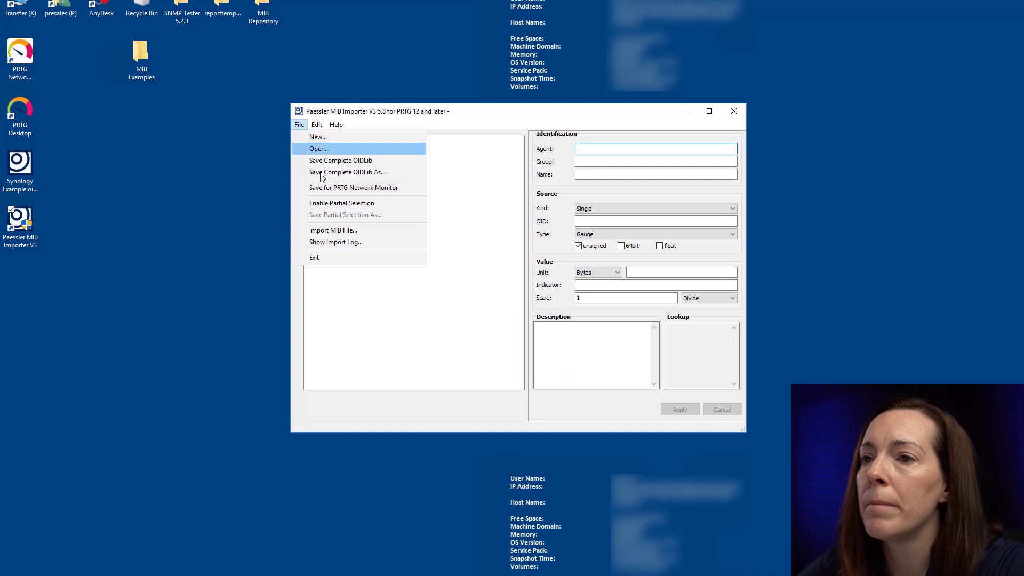
pyautogui.click(328, 232)
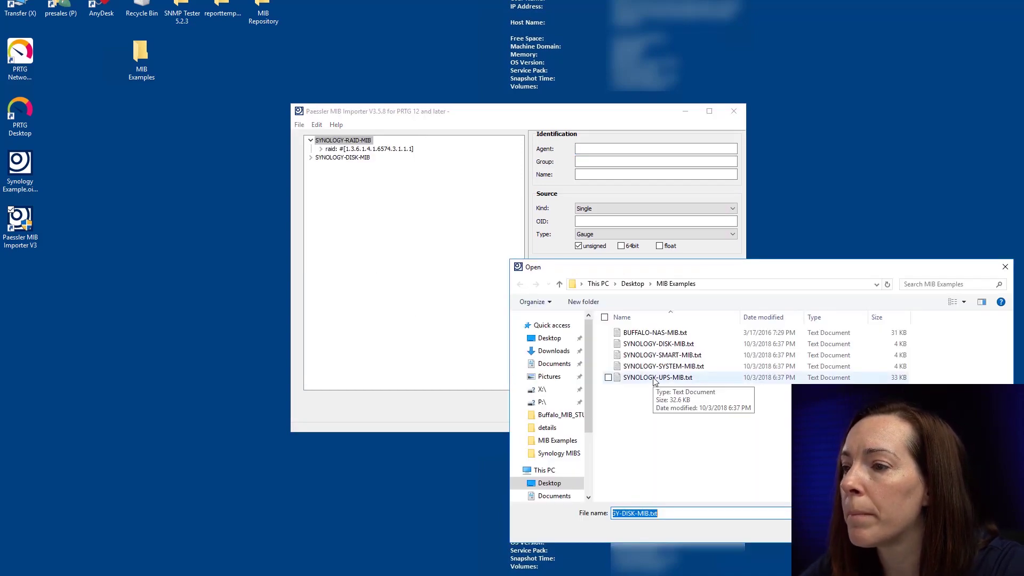
pyautogui.doubleClick(652, 356)
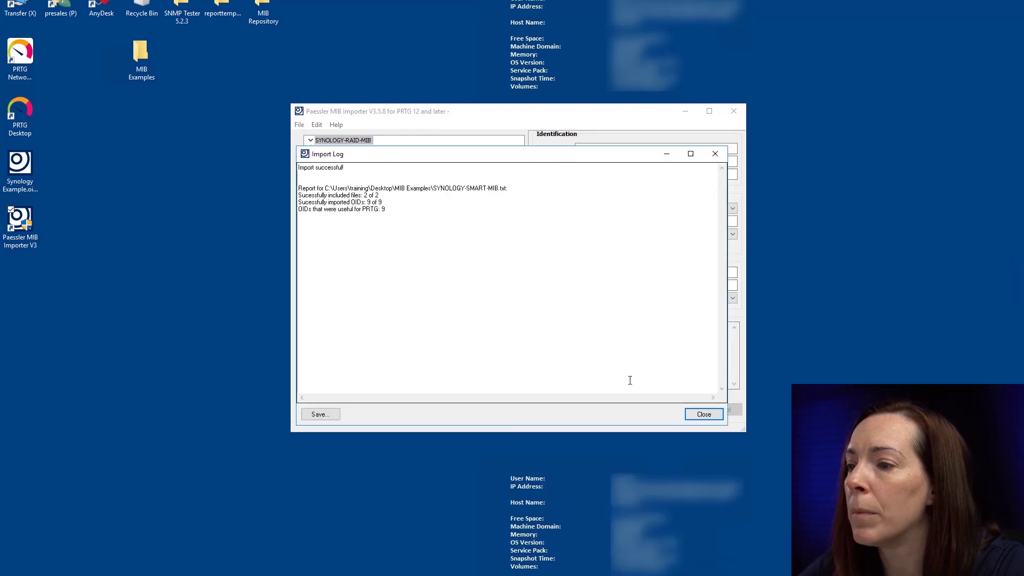
pyautogui.click(703, 414)
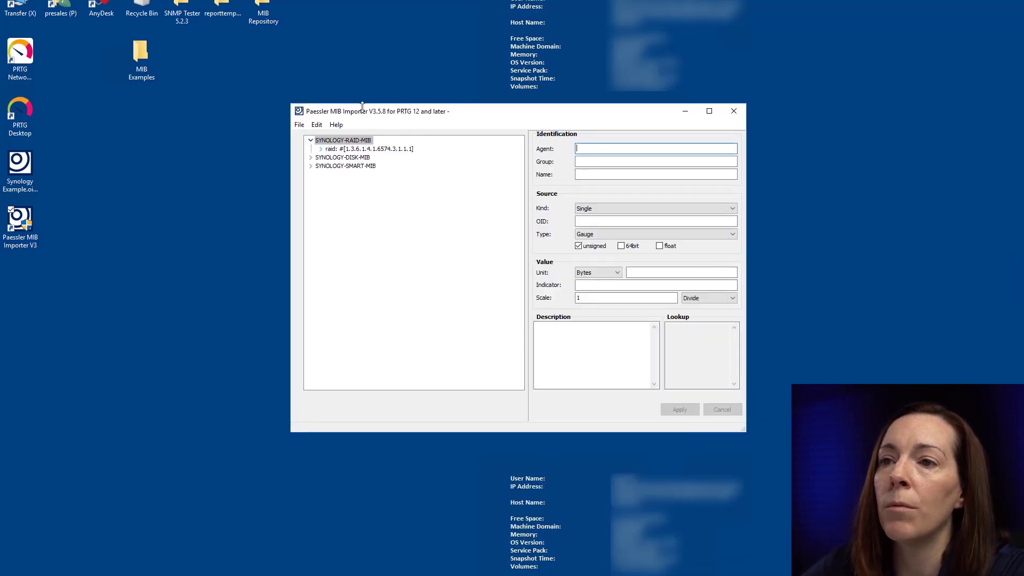
# Expand the raid, SYNOLOGY-DISK-MIB, SYNOLOGY-SMART-MIB and disksmart branches in the tree
pyautogui.click(321, 149)
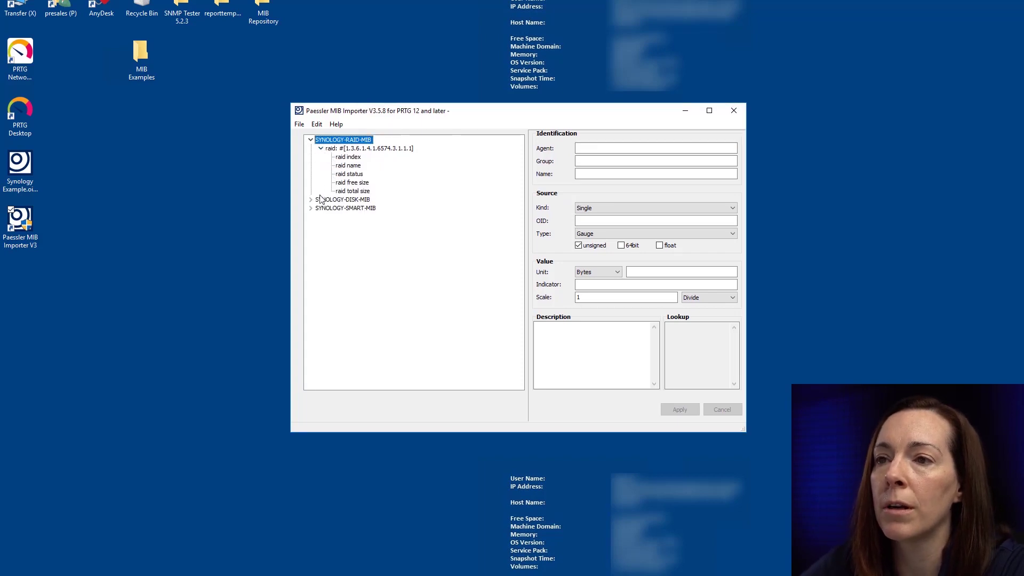
pyautogui.click(310, 200)
pyautogui.click(310, 216)
pyautogui.click(322, 226)
# Inspect the details of dev name, SMART attr id and worst, raid name and raid index
pyautogui.click(366, 243)
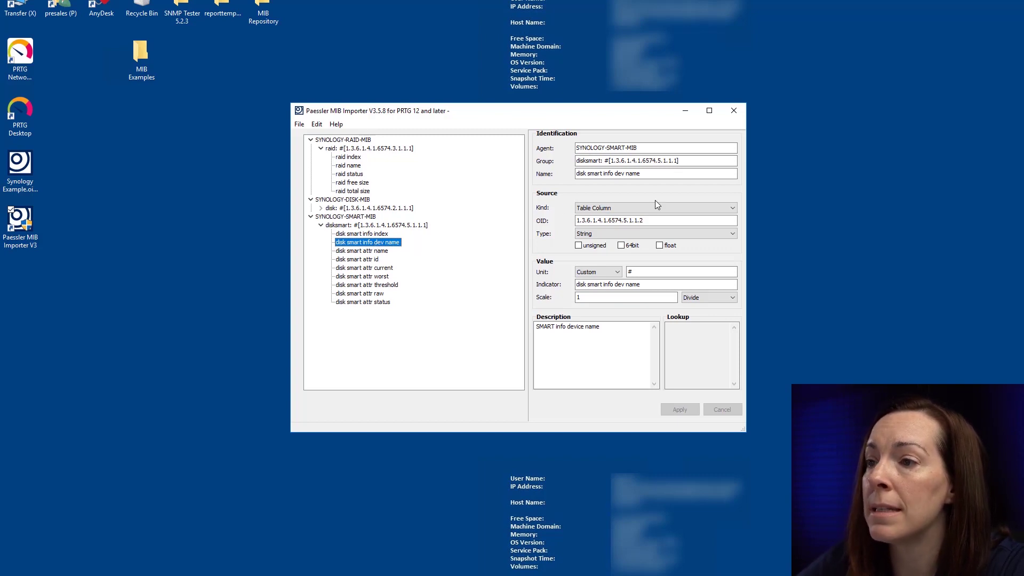
pyautogui.moveTo(644, 220); pyautogui.dragTo(511, 217)
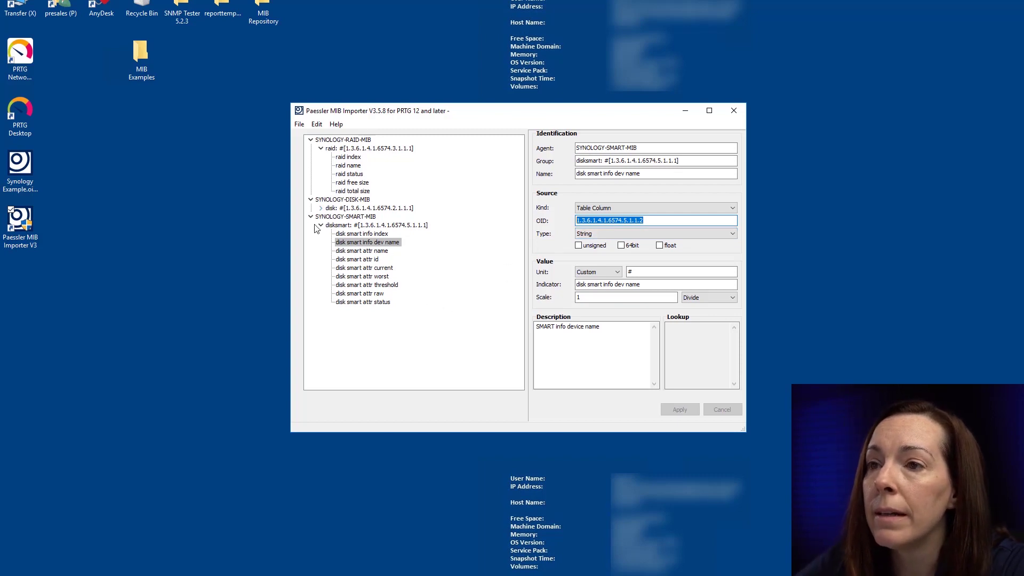
pyautogui.click(344, 260)
pyautogui.click(352, 277)
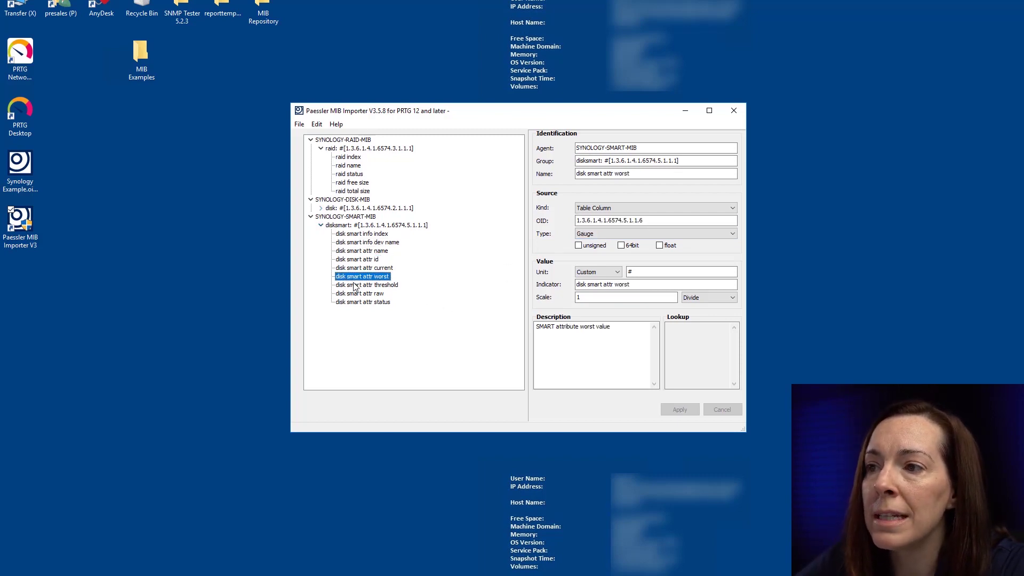
pyautogui.click(356, 259)
pyautogui.click(357, 243)
pyautogui.click(344, 166)
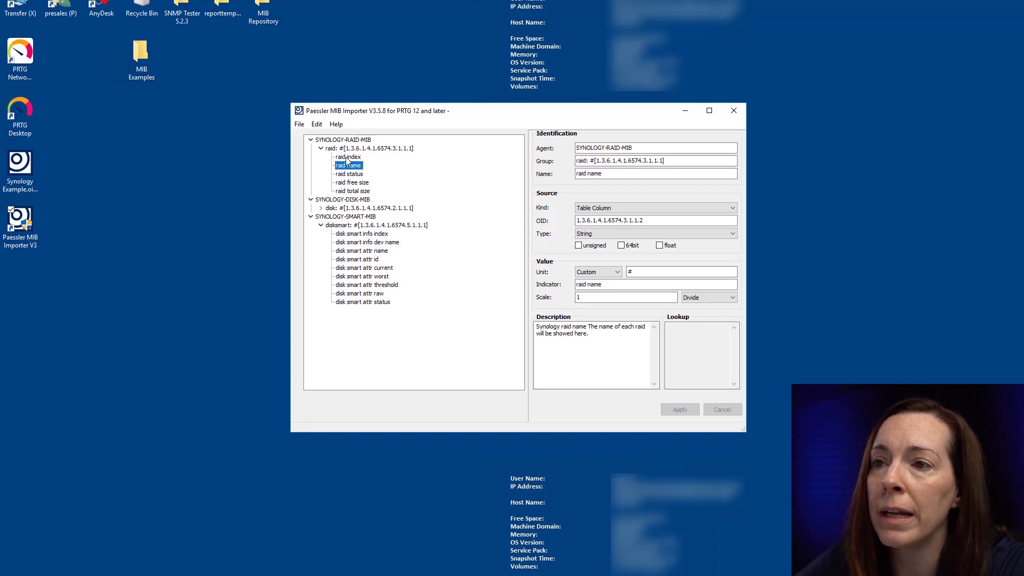
pyautogui.click(348, 157)
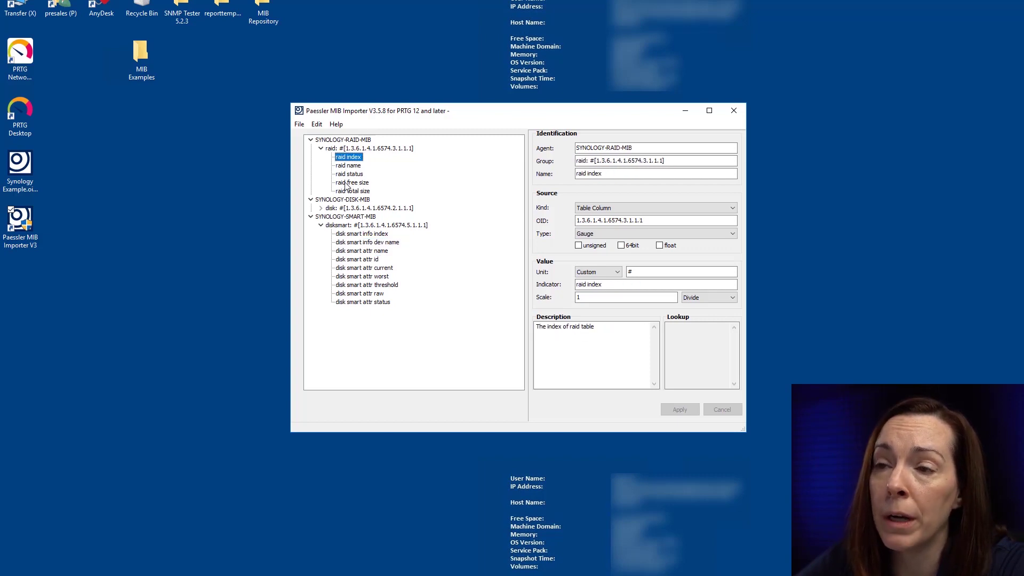
# Enable partial selection and check SMART attr worst/current/id/name, the disk table, raid free size and raid status
pyautogui.click(299, 125)
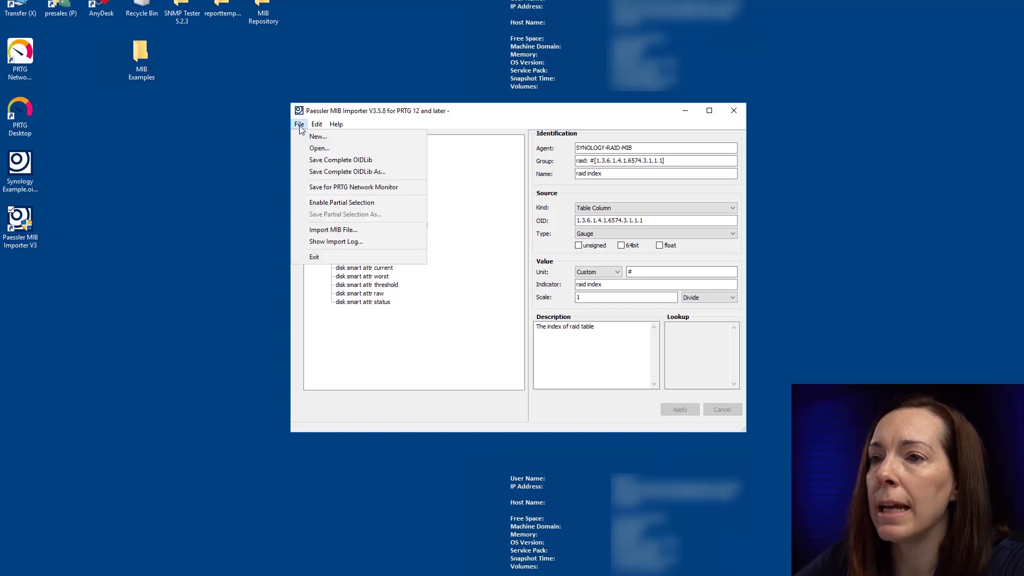
pyautogui.click(328, 203)
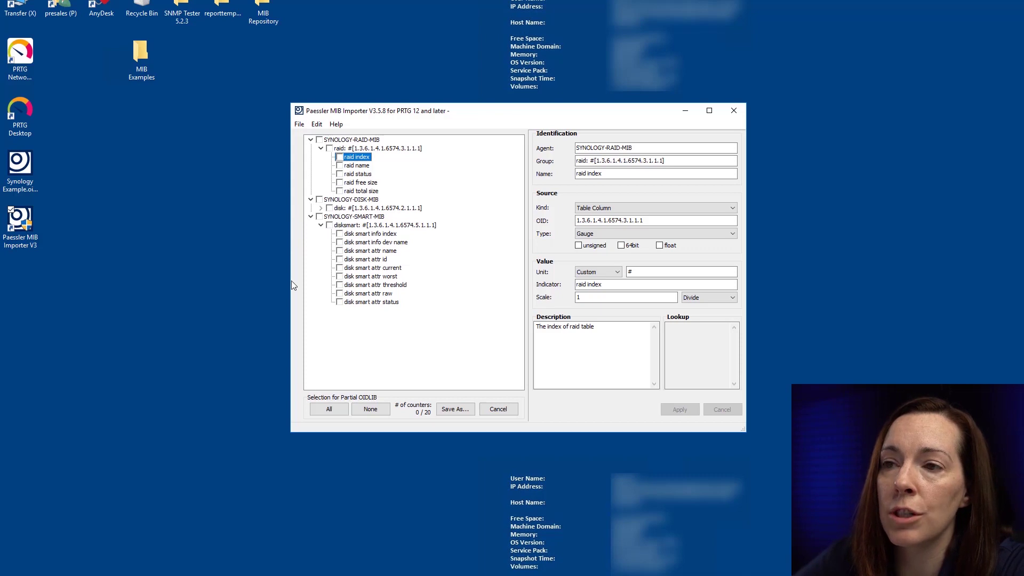
pyautogui.click(340, 276)
pyautogui.click(340, 268)
pyautogui.click(340, 259)
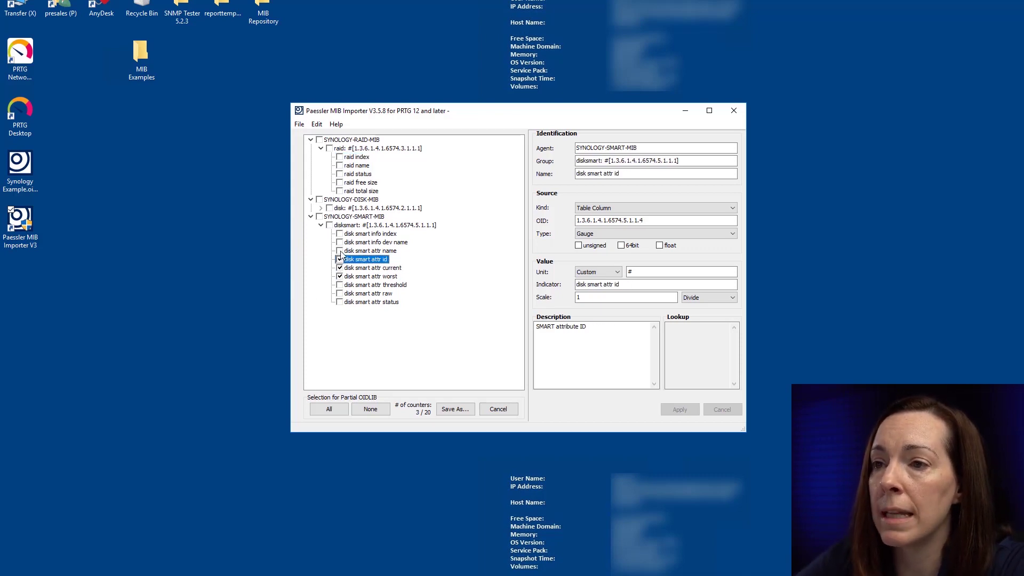
pyautogui.click(340, 251)
pyautogui.click(329, 208)
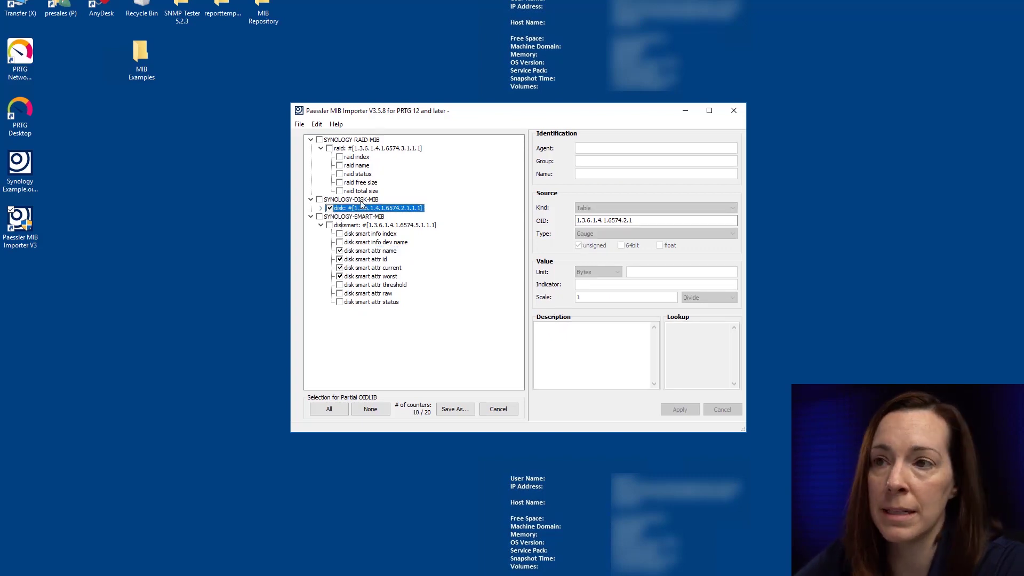
pyautogui.click(340, 183)
pyautogui.click(340, 174)
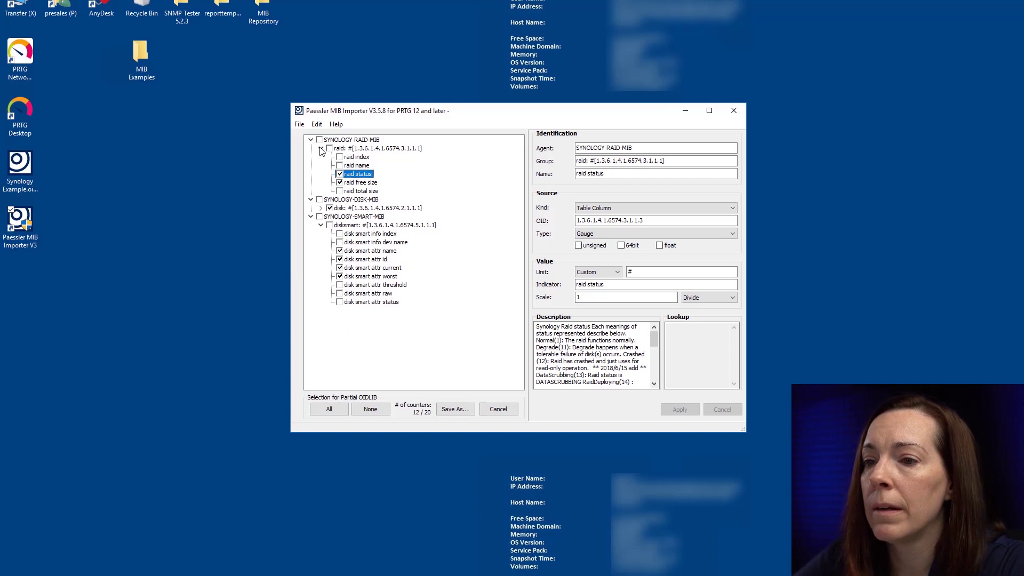
pyautogui.click(299, 124)
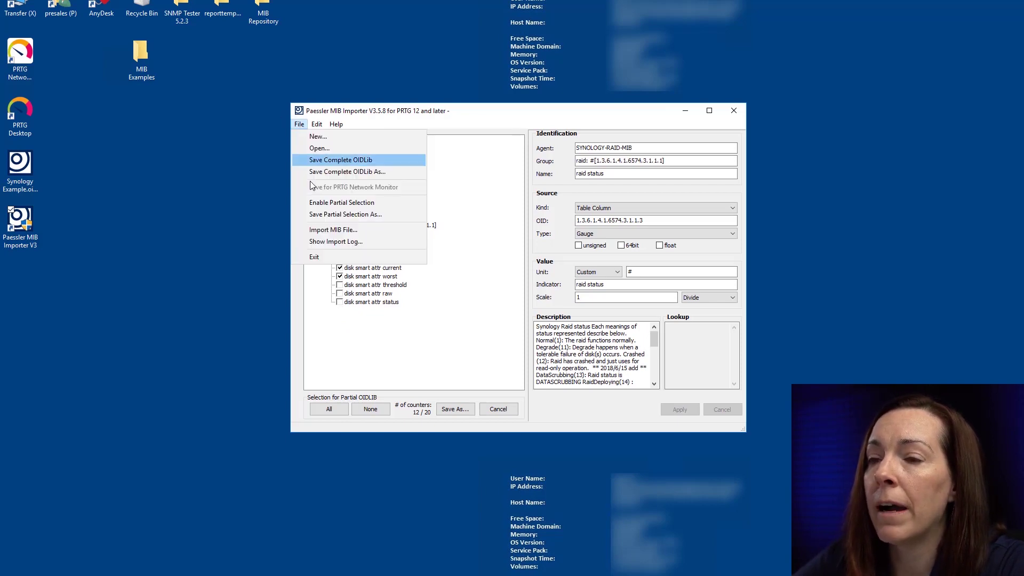
# Save the partial selection as 'Synology Partial.oidlib' in the MIB Examples folder
pyautogui.click(324, 214)
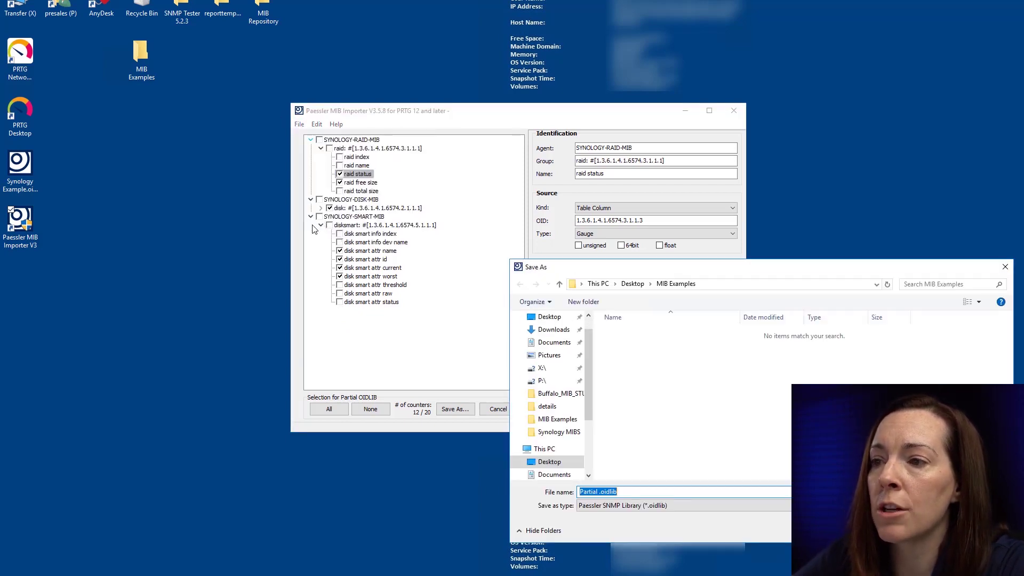
pyautogui.click(598, 491)
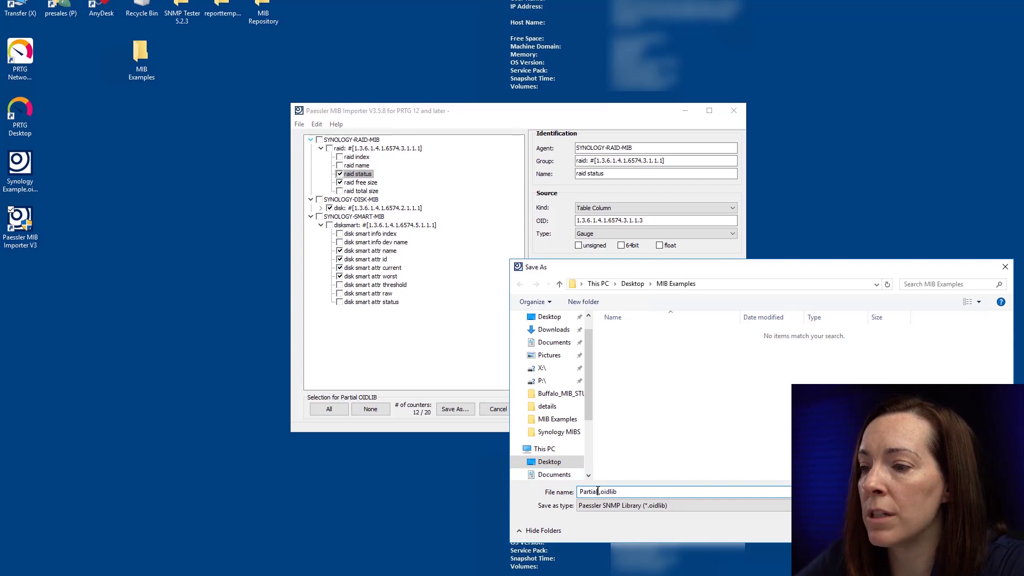
pyautogui.doubleClick(592, 492)
pyautogui.write('Synology ')
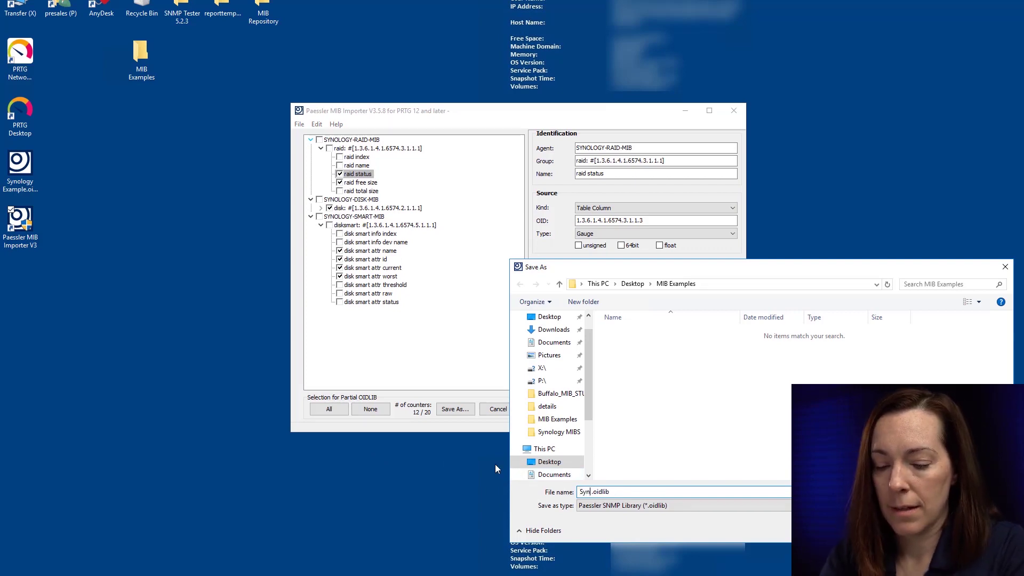
pyautogui.write('Partial')
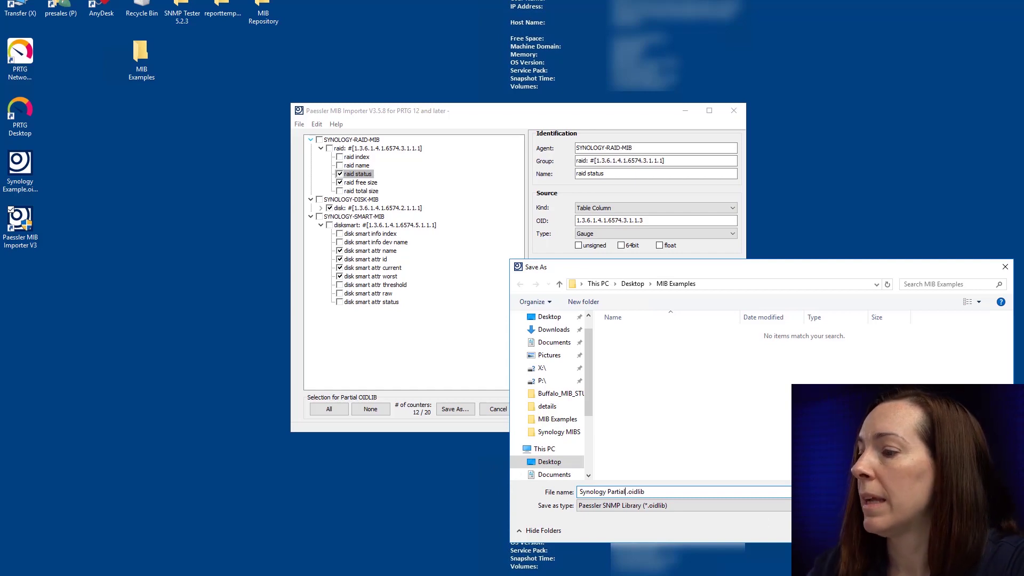
pyautogui.press('Return')
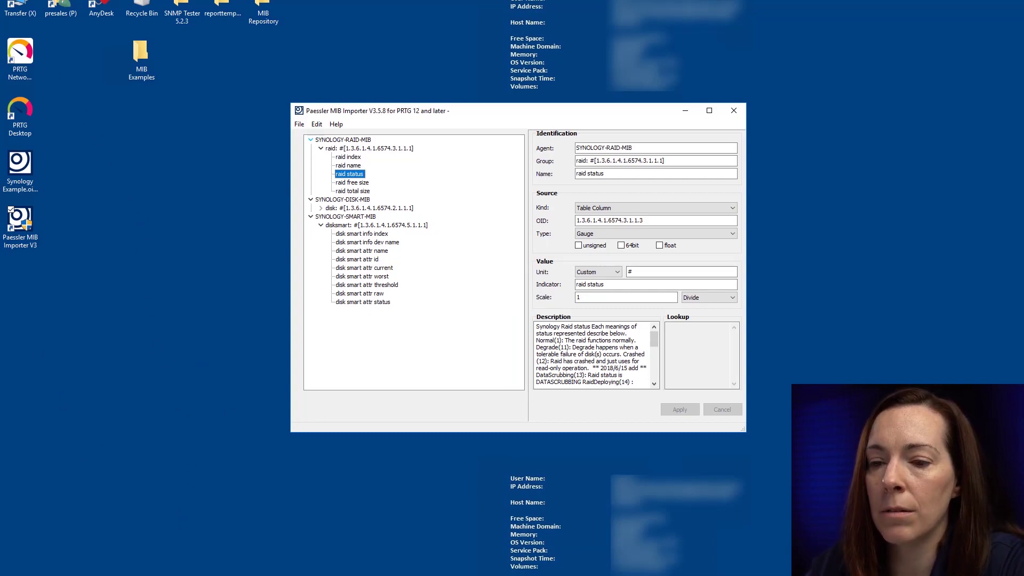
pyautogui.click(147, 574)
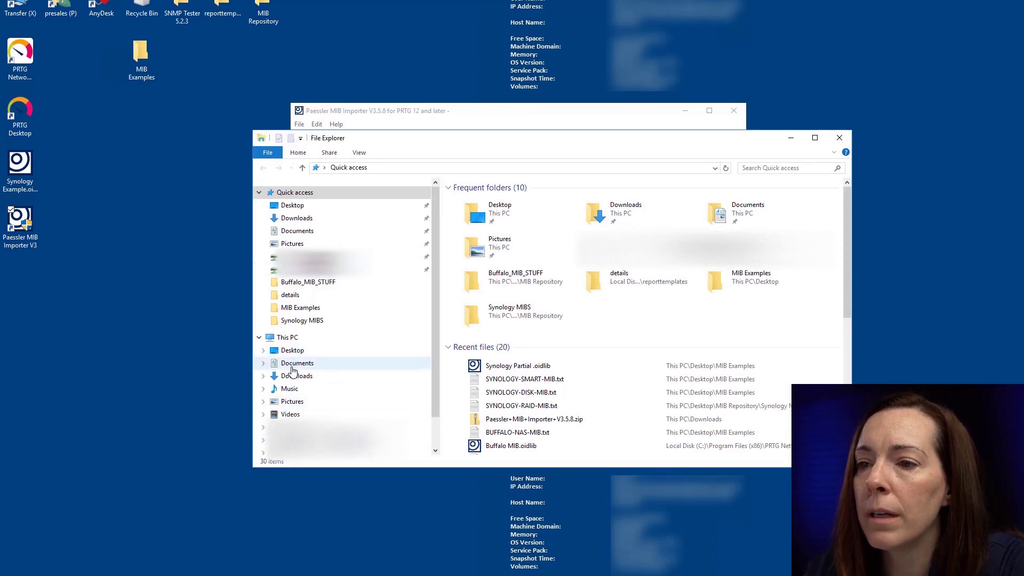
pyautogui.click(293, 367)
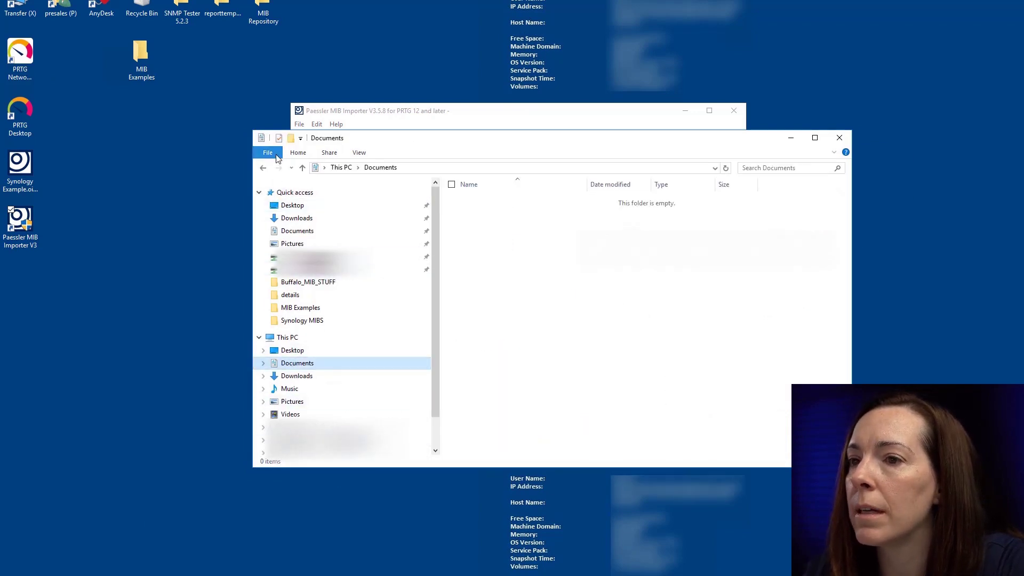
pyautogui.click(264, 168)
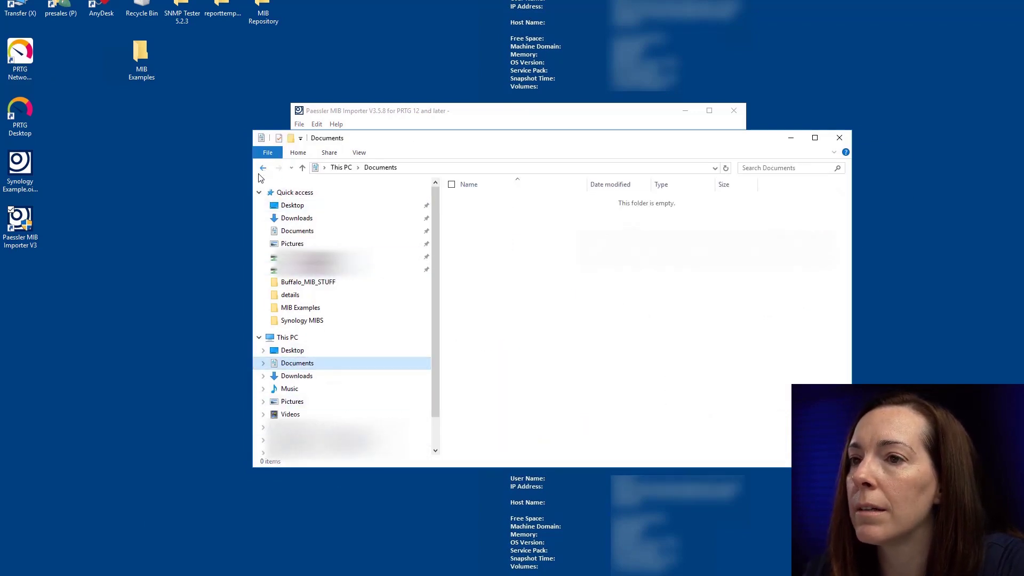
pyautogui.click(835, 136)
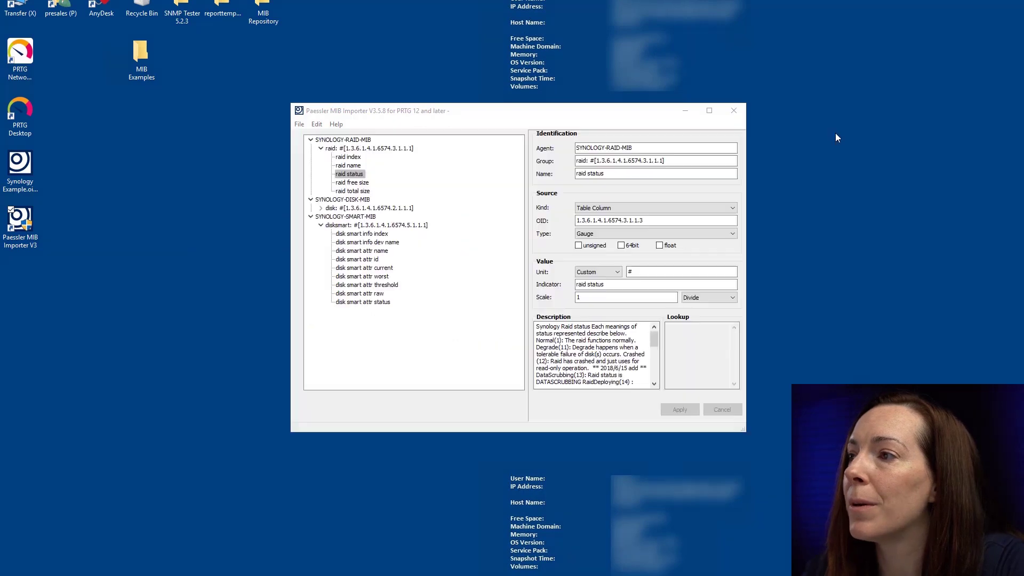
# Re-enable partial selection and check SMART attr current and id, the disk table, raid status and raid name
pyautogui.click(300, 124)
pyautogui.click(322, 201)
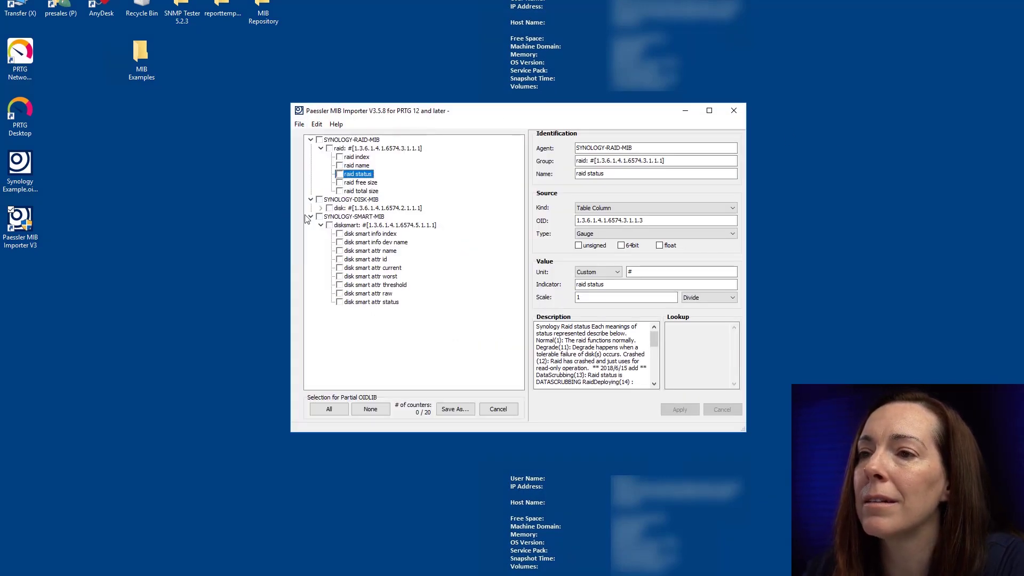
pyautogui.click(340, 267)
pyautogui.click(340, 259)
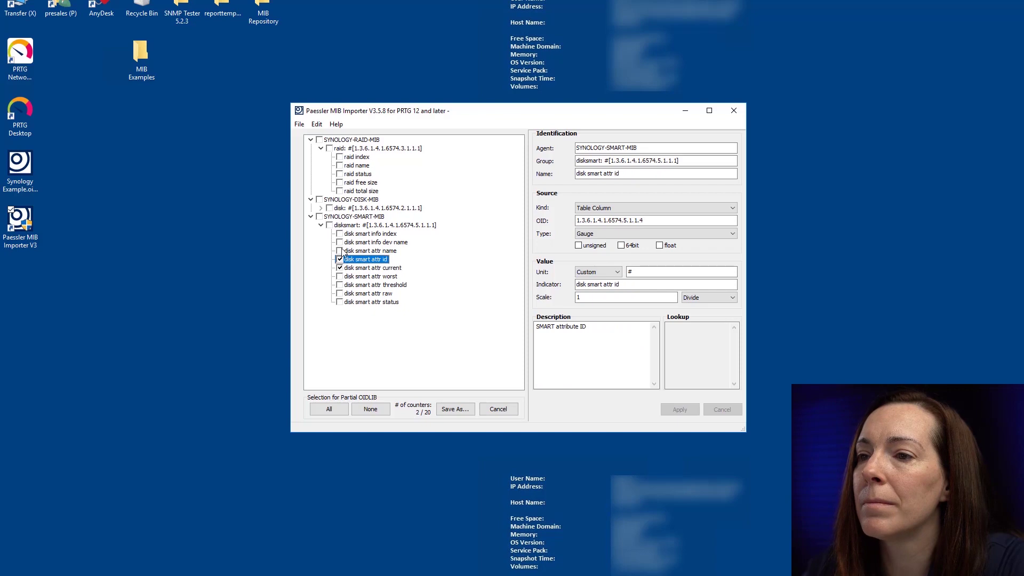
pyautogui.click(329, 208)
pyautogui.click(340, 174)
pyautogui.click(339, 166)
# Save the checked entries as a partial OID library and open the MIB Examples folder
pyautogui.click(299, 124)
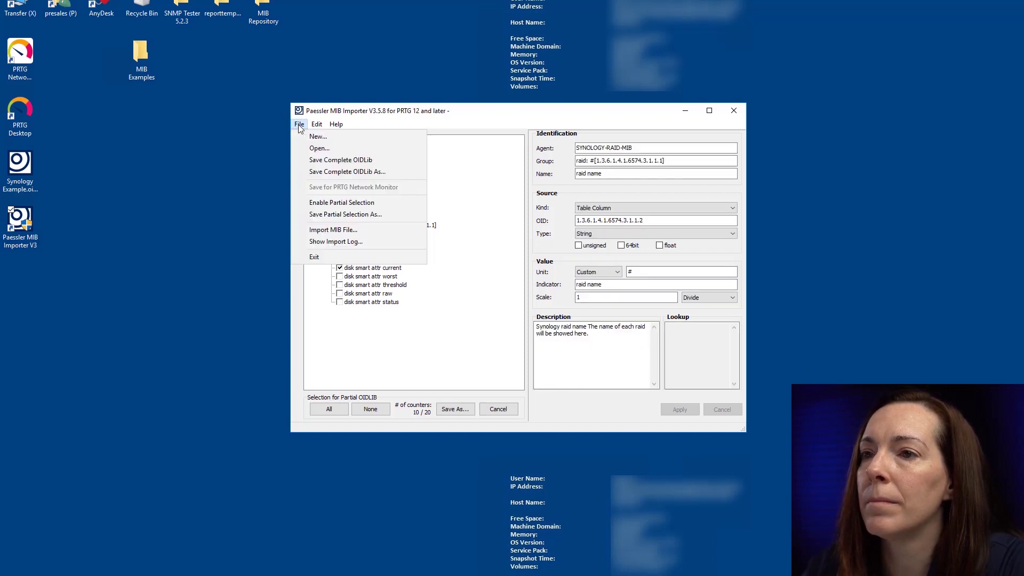
pyautogui.click(315, 215)
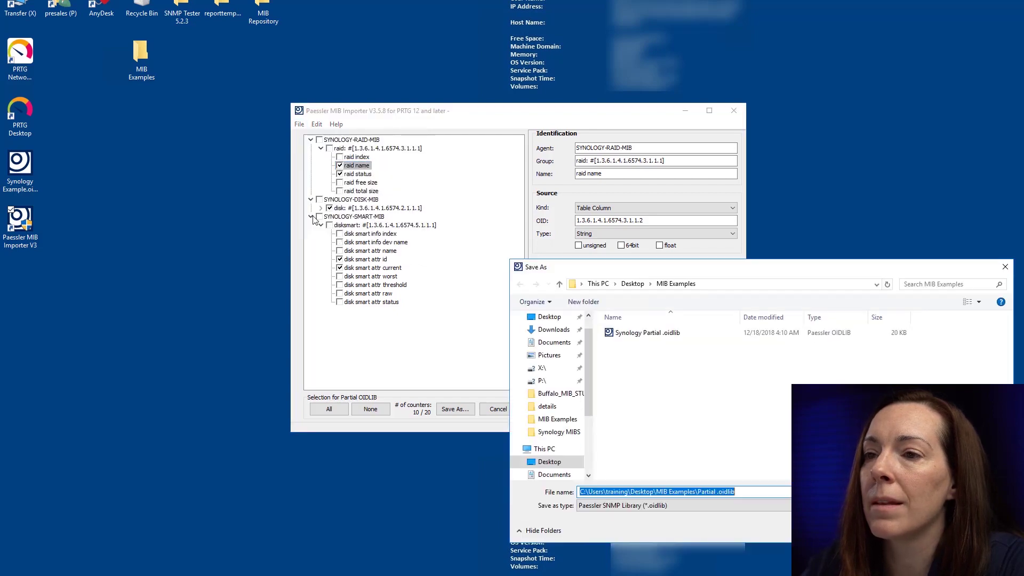
pyautogui.doubleClick(146, 48)
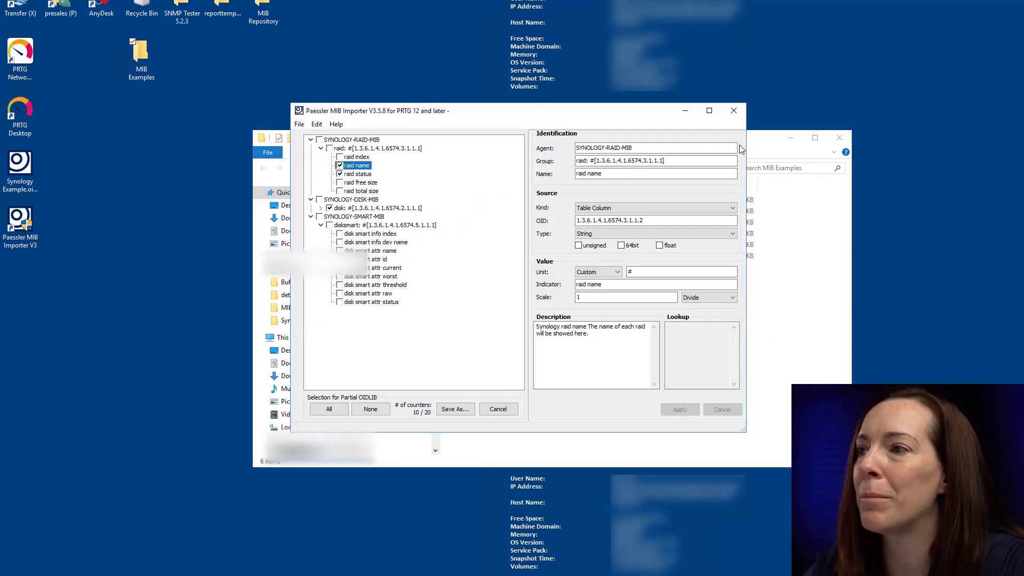
# Copy the Synology Partial.oidlib file from the MIB Examples folder
pyautogui.click(757, 141)
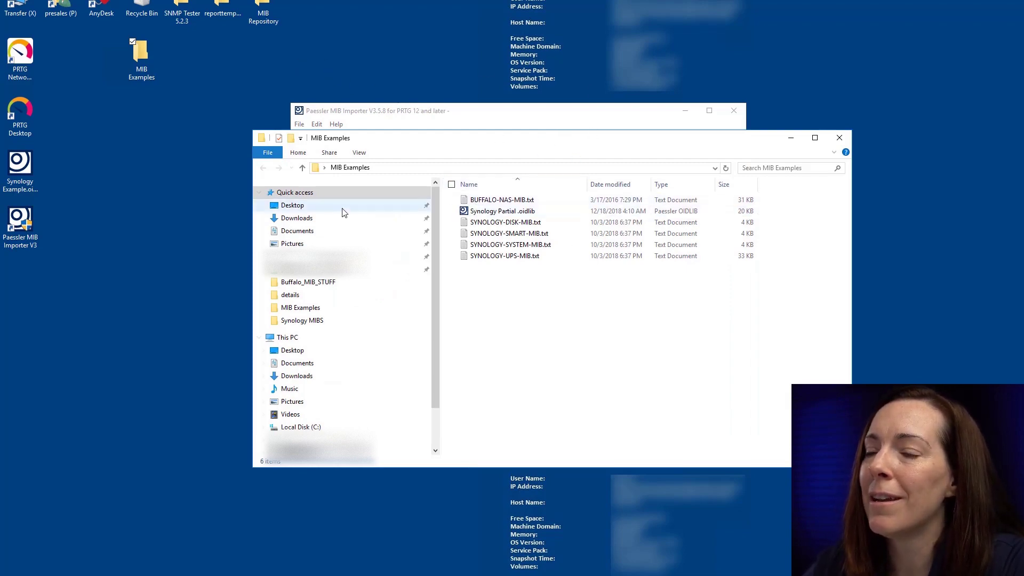
pyautogui.click(489, 213)
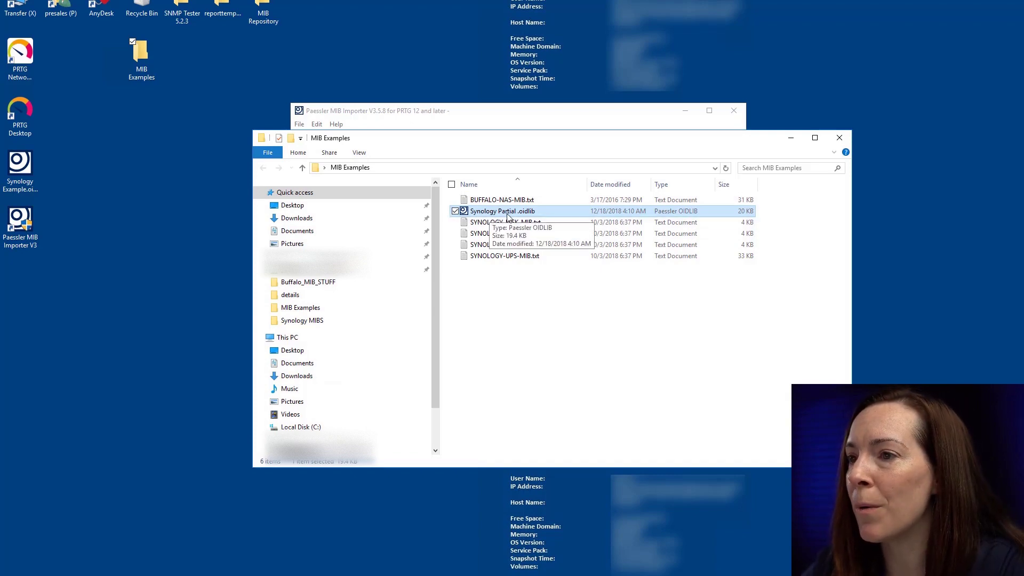
pyautogui.rightClick(500, 211)
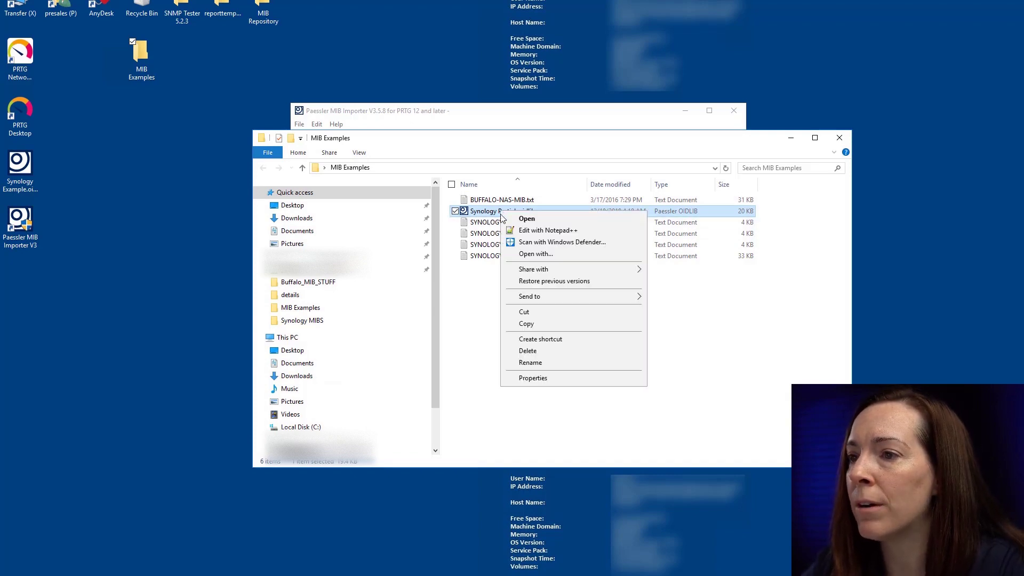
pyautogui.click(536, 326)
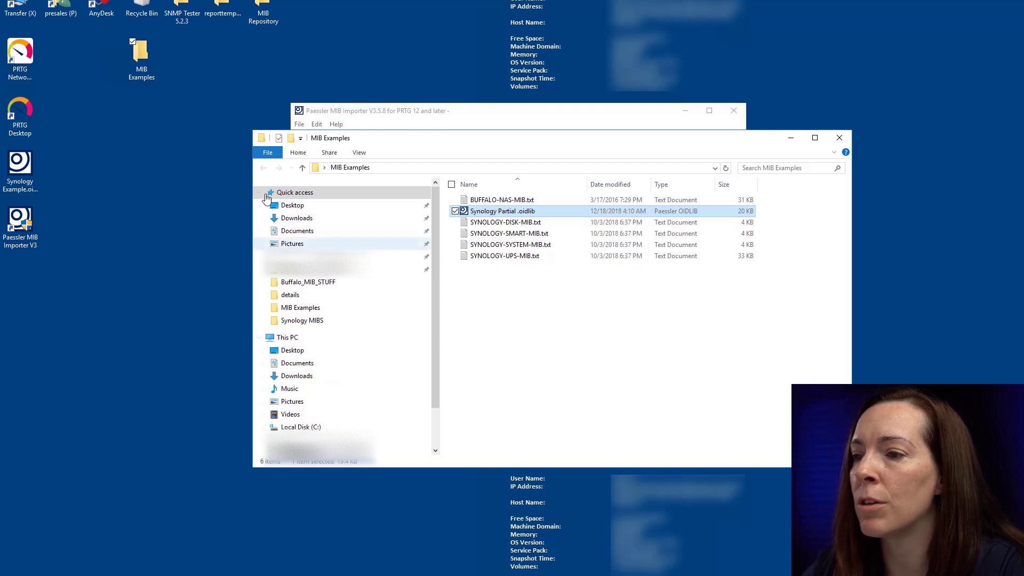
# Paste it into C:\Program Files (x86)\PRTG Network Monitor\snmplibs, granting administrator permission
pyautogui.doubleClick(287, 338)
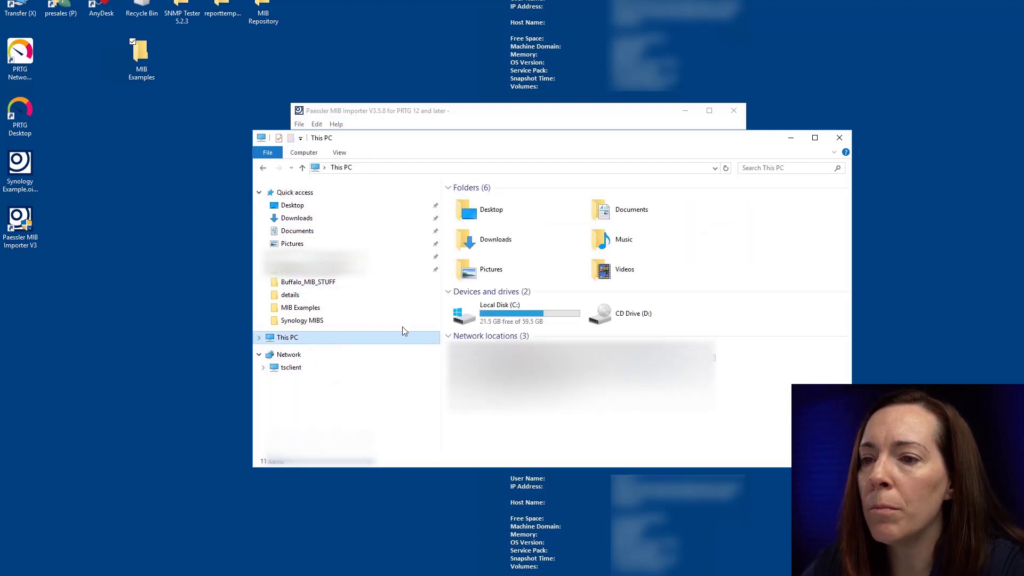
pyautogui.doubleClick(501, 314)
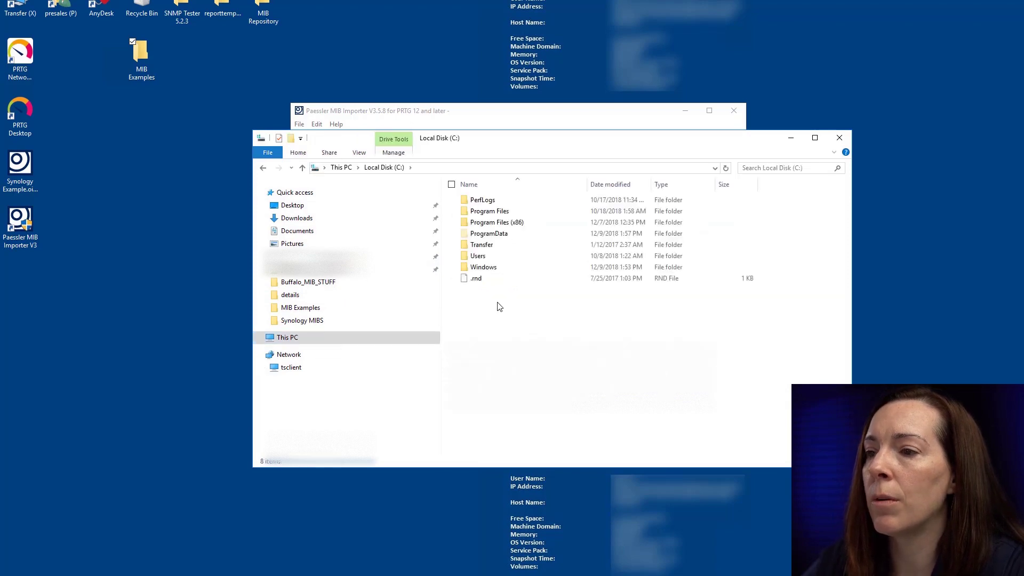
pyautogui.doubleClick(496, 223)
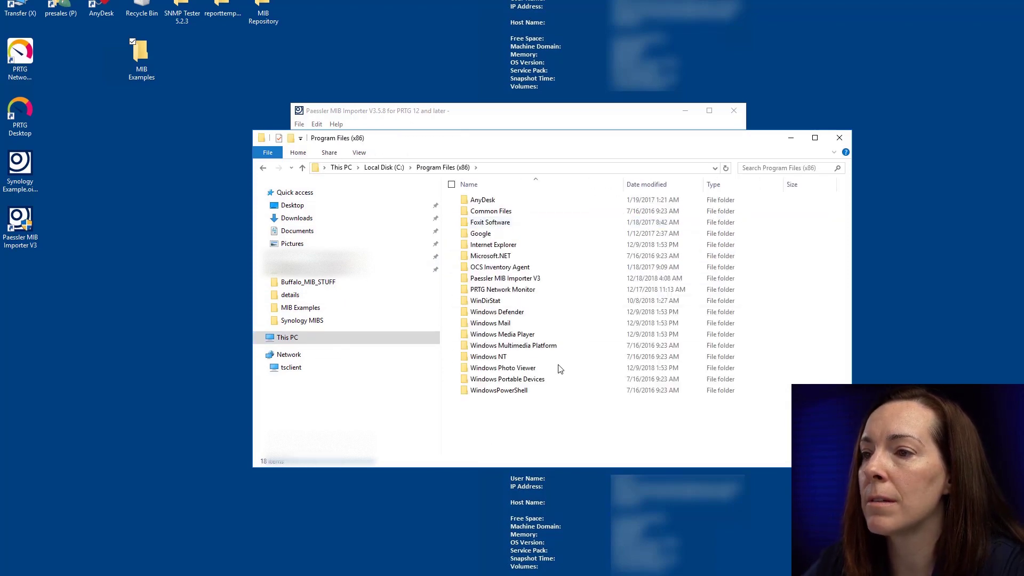
pyautogui.doubleClick(501, 292)
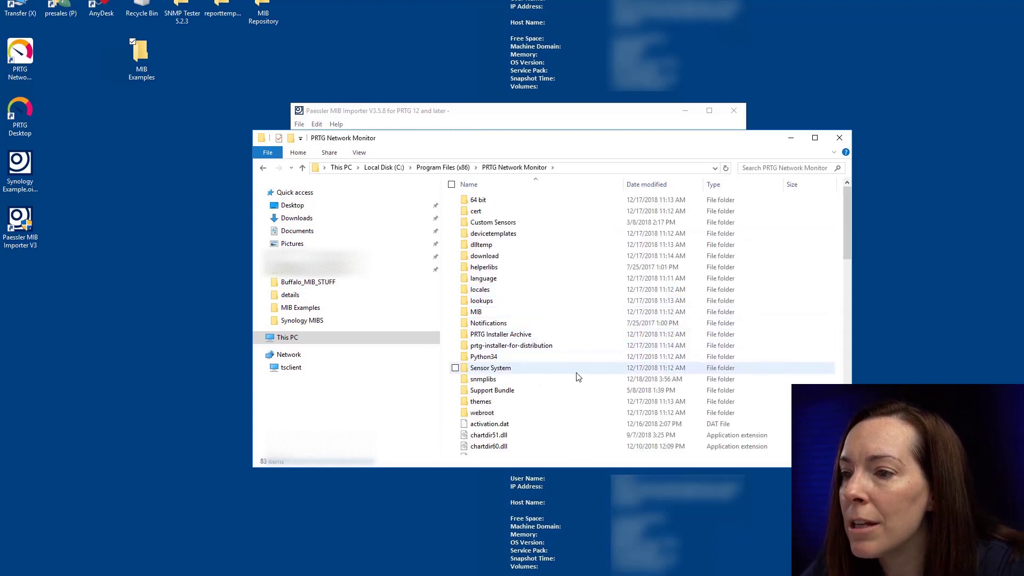
pyautogui.doubleClick(475, 379)
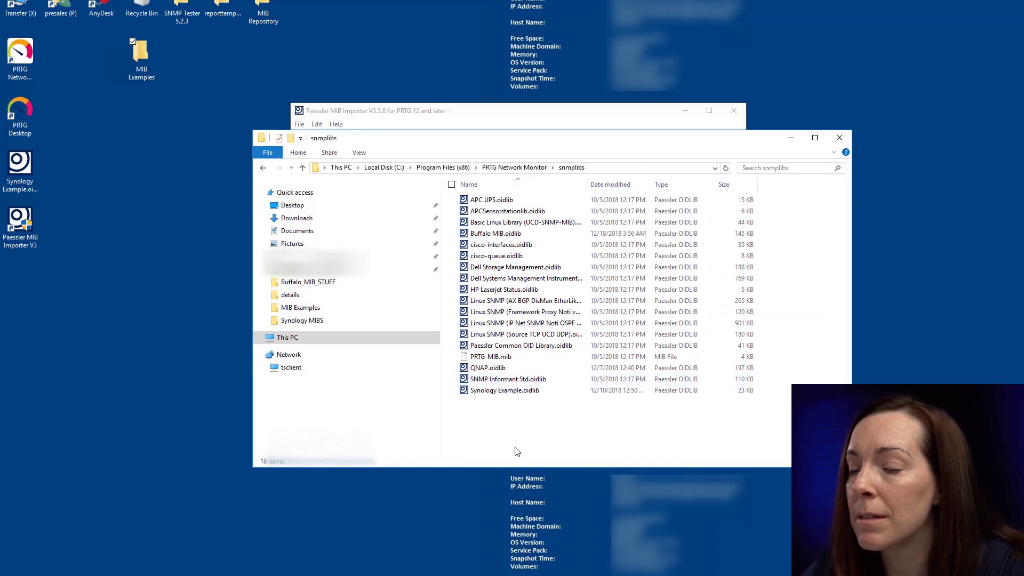
pyautogui.rightClick(517, 429)
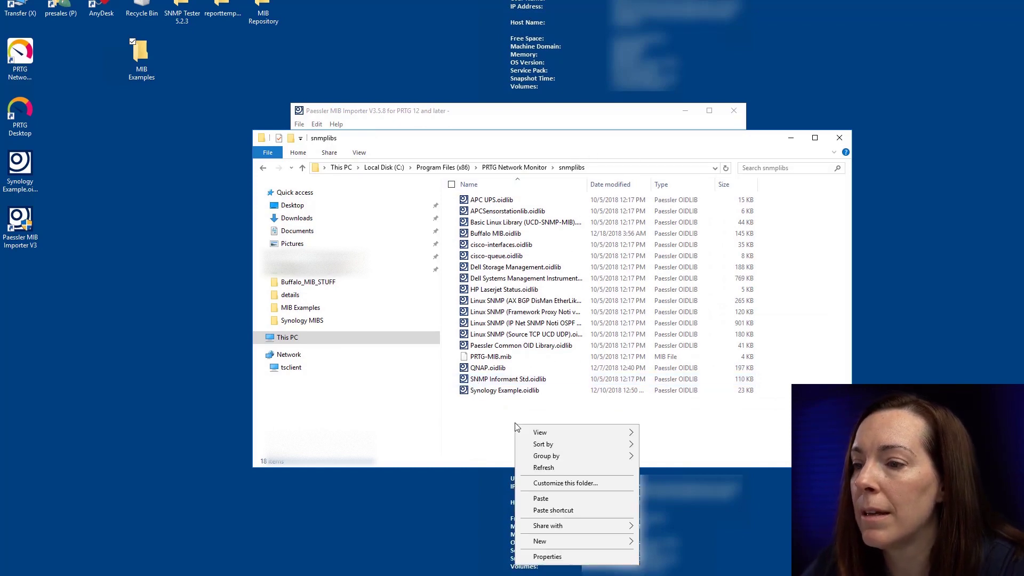
pyautogui.click(539, 499)
pyautogui.click(481, 220)
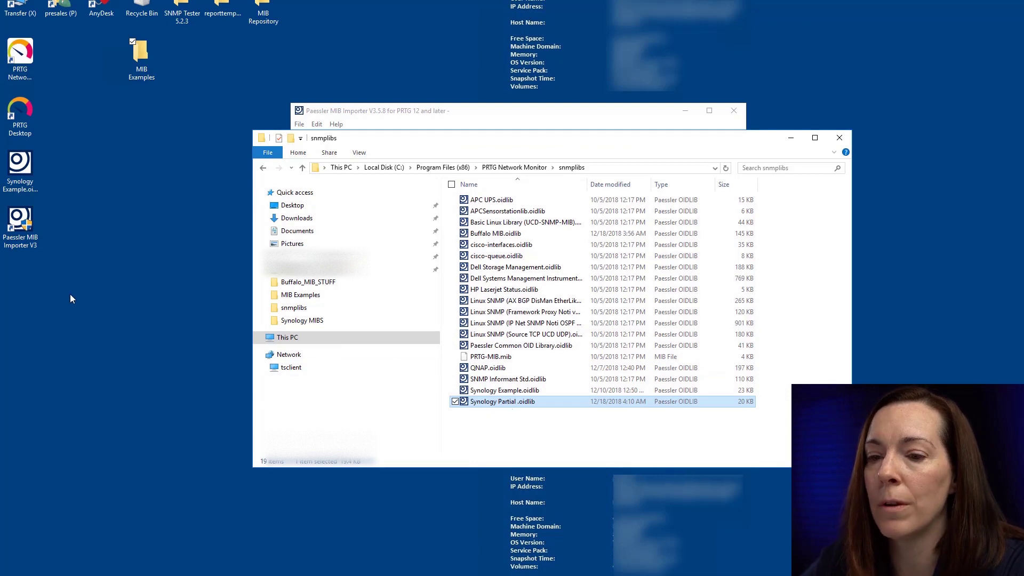
# Launch PRTG Network Monitor in the browser and log in
pyautogui.click(21, 56)
pyautogui.press('Return')
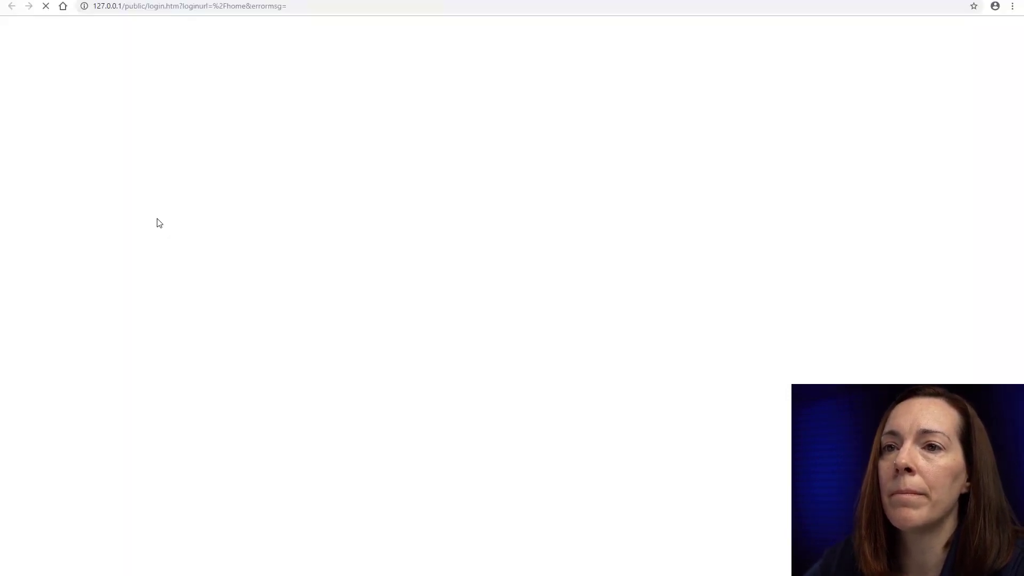
pyautogui.click(463, 214)
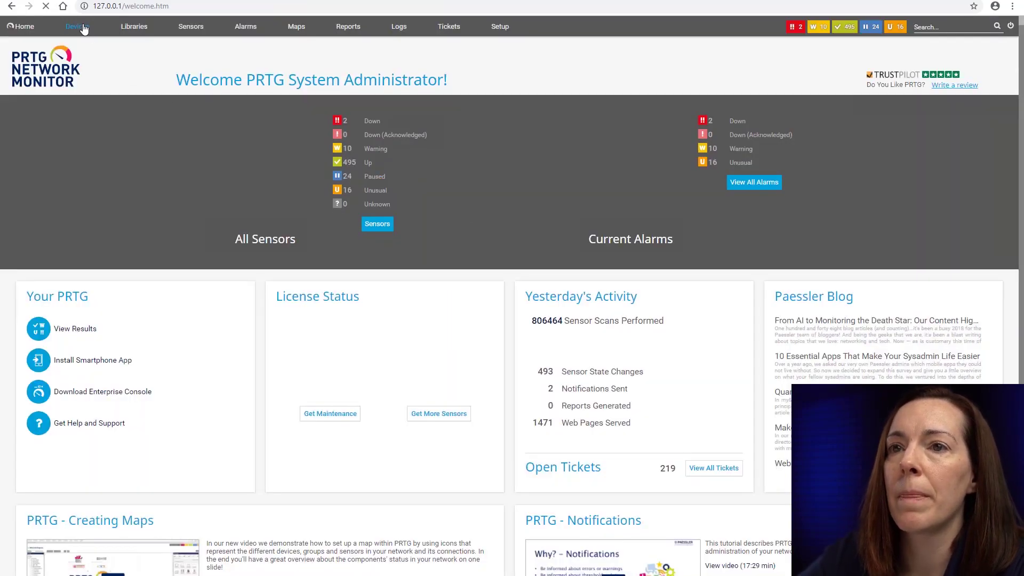
# Show the overview of all devices to reveal the Synology device
pyautogui.click(82, 30)
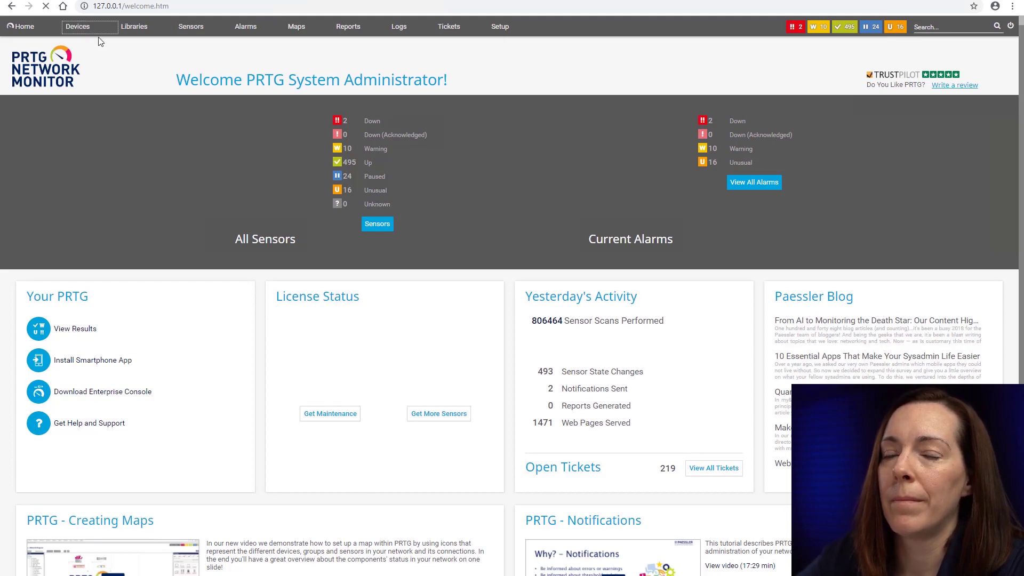
pyautogui.moveTo(92, 22)
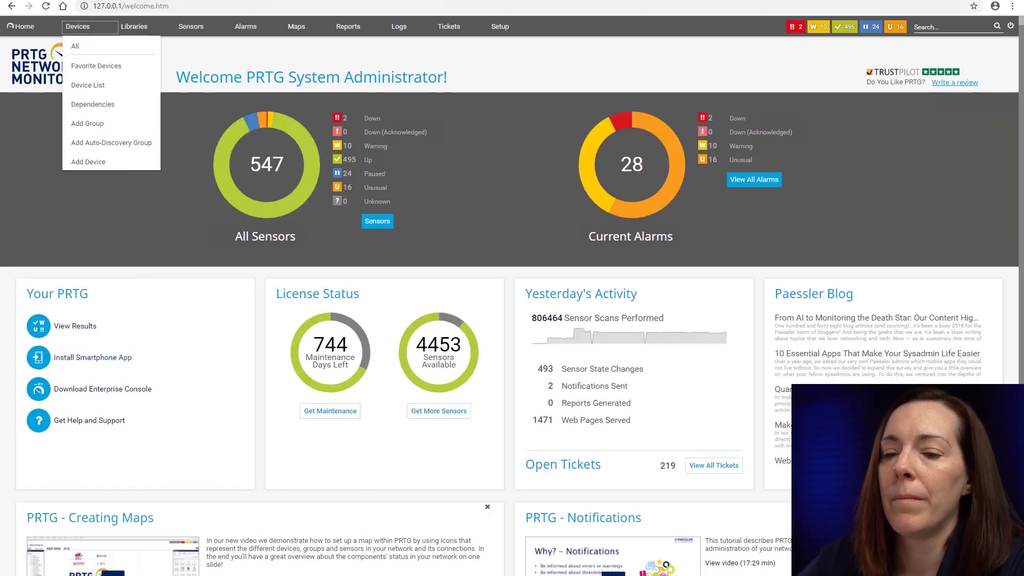
pyautogui.click(75, 33)
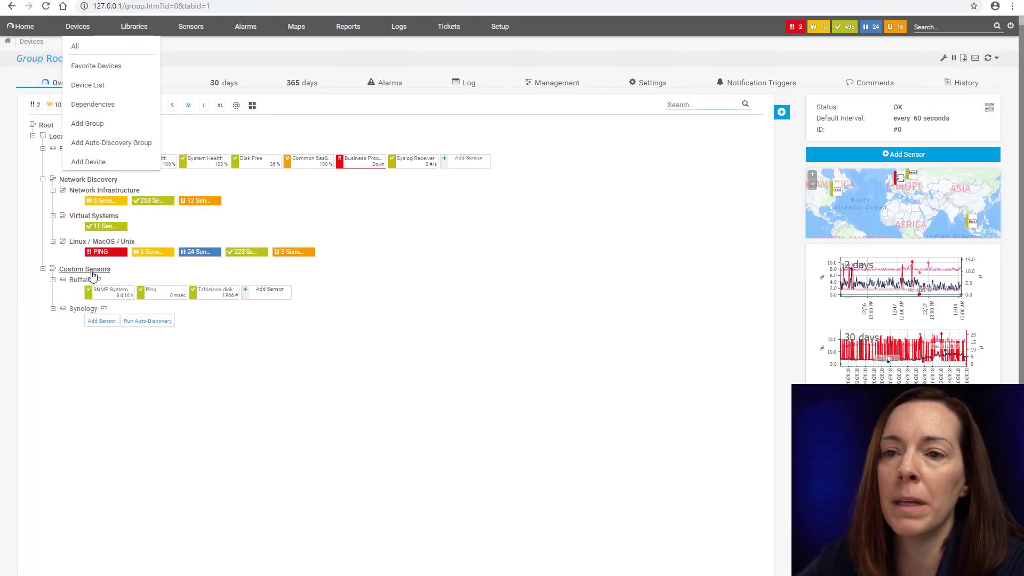
# Add a sensor to the Synology device, searching 'snmp l' and choosing SNMP Library
pyautogui.moveTo(80, 309)
pyautogui.click(103, 322)
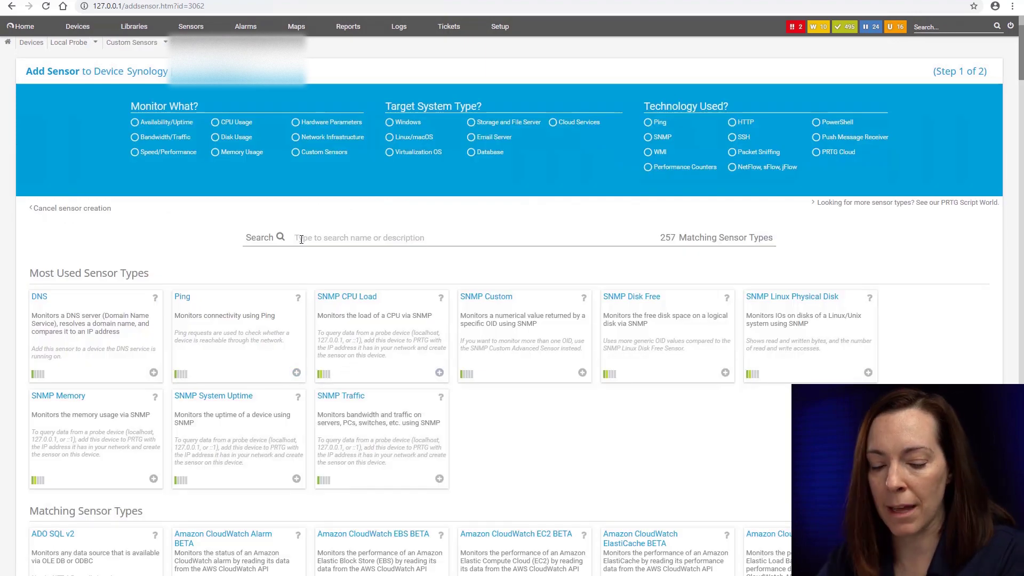
pyautogui.write('snmp l')
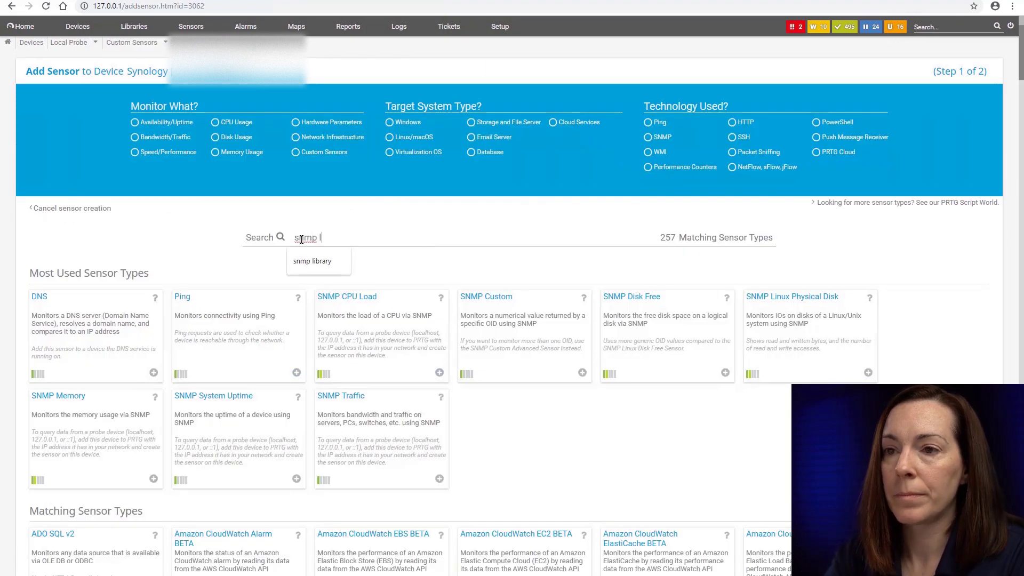
pyautogui.click(311, 262)
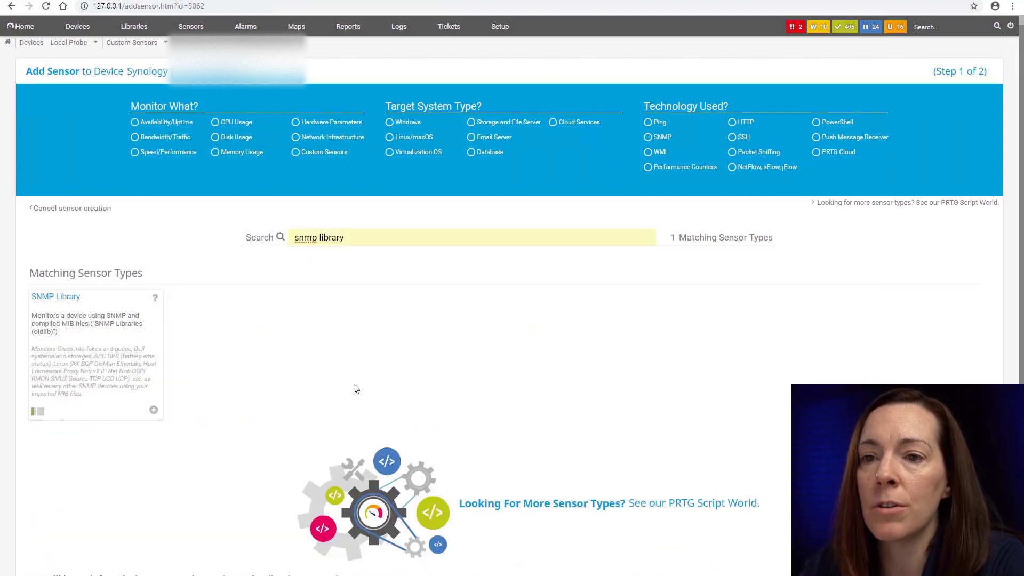
pyautogui.click(88, 311)
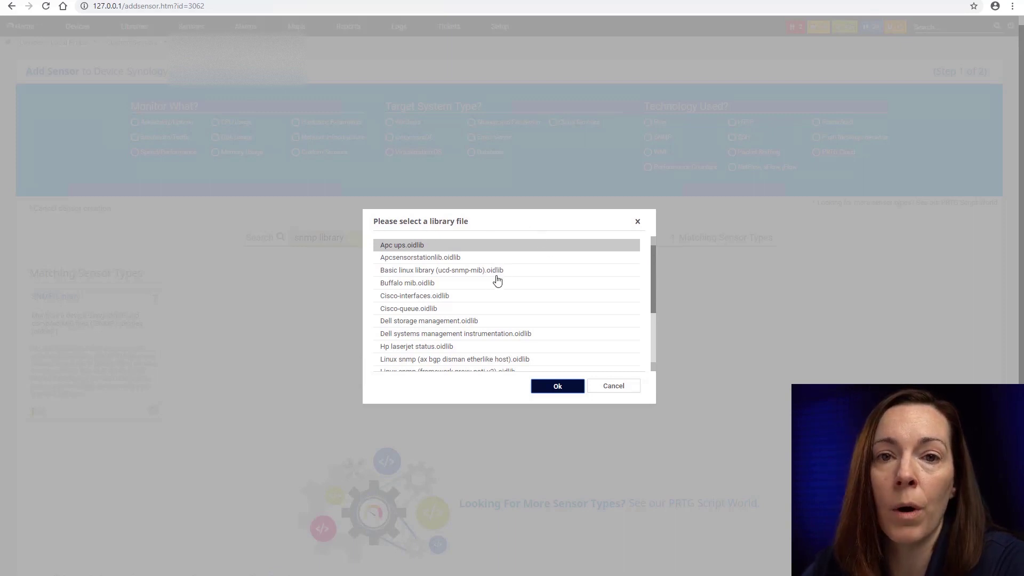
# Select the Synology Partial.oidlib library and confirm
pyautogui.moveTo(652, 265); pyautogui.dragTo(651, 323)
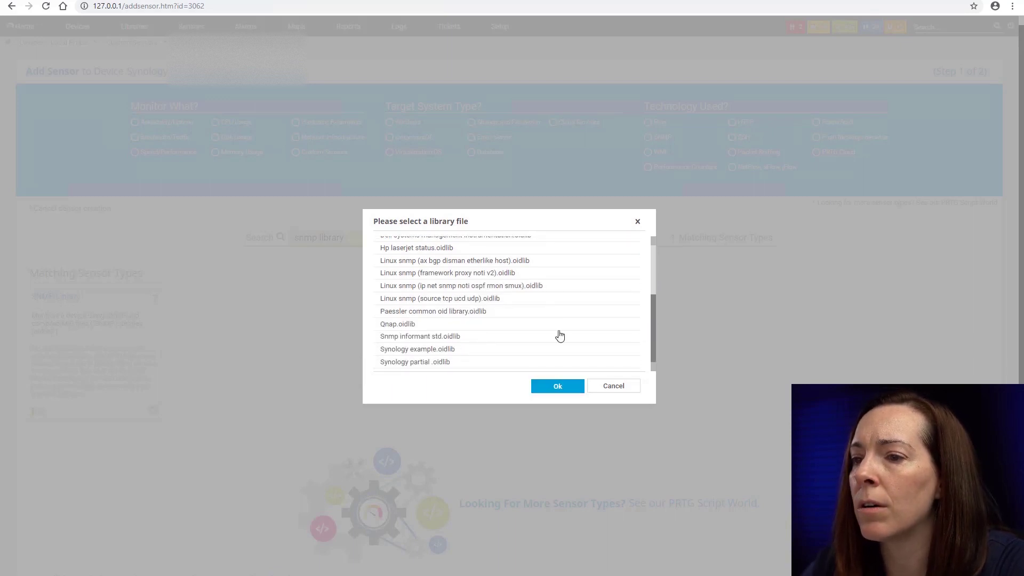
pyautogui.click(419, 362)
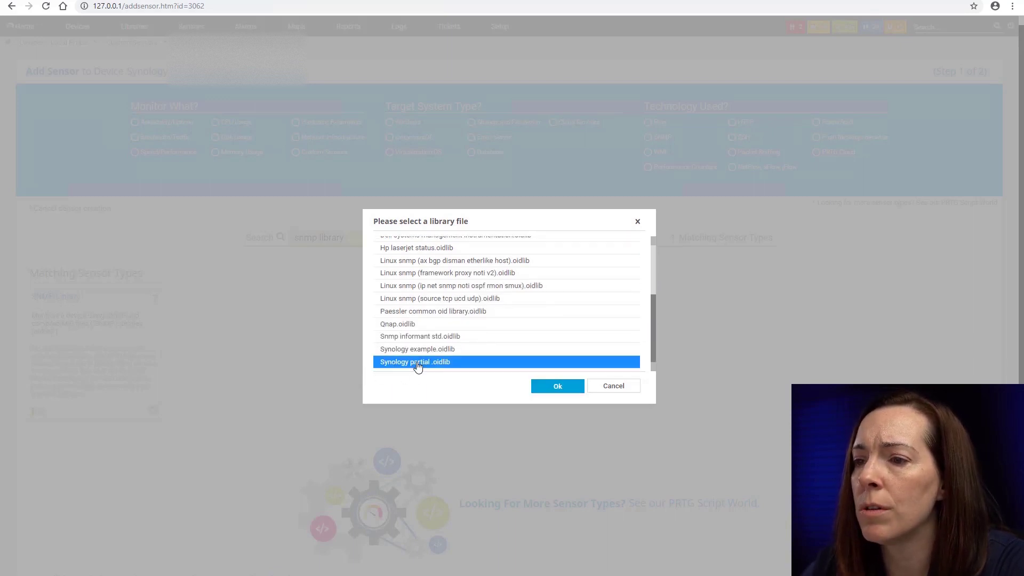
pyautogui.click(562, 389)
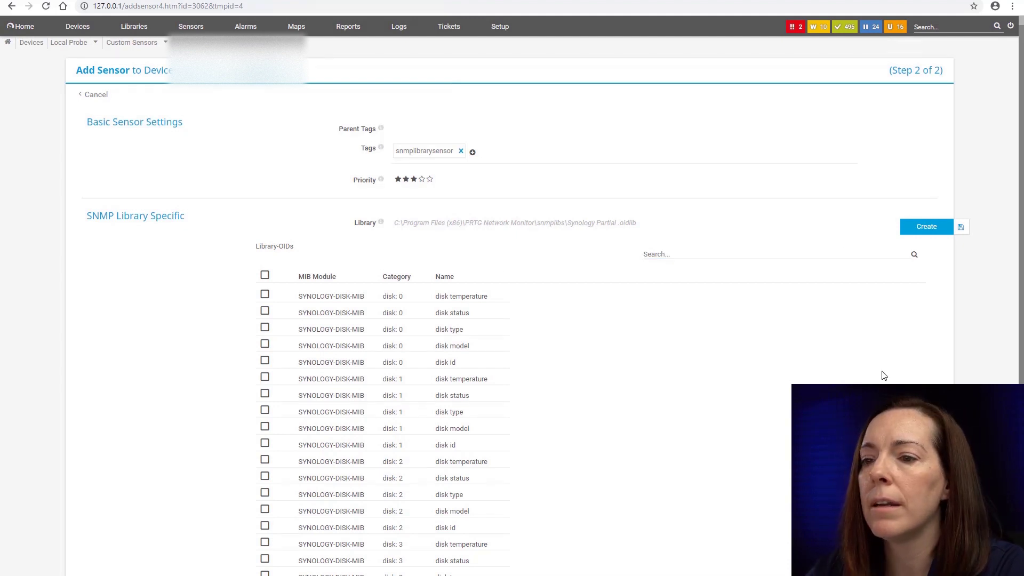
# Tick disk 0 disk id and the disk temperature entries for disks 1, 2 and 3
pyautogui.moveTo(1020, 133); pyautogui.dragTo(1001, 224)
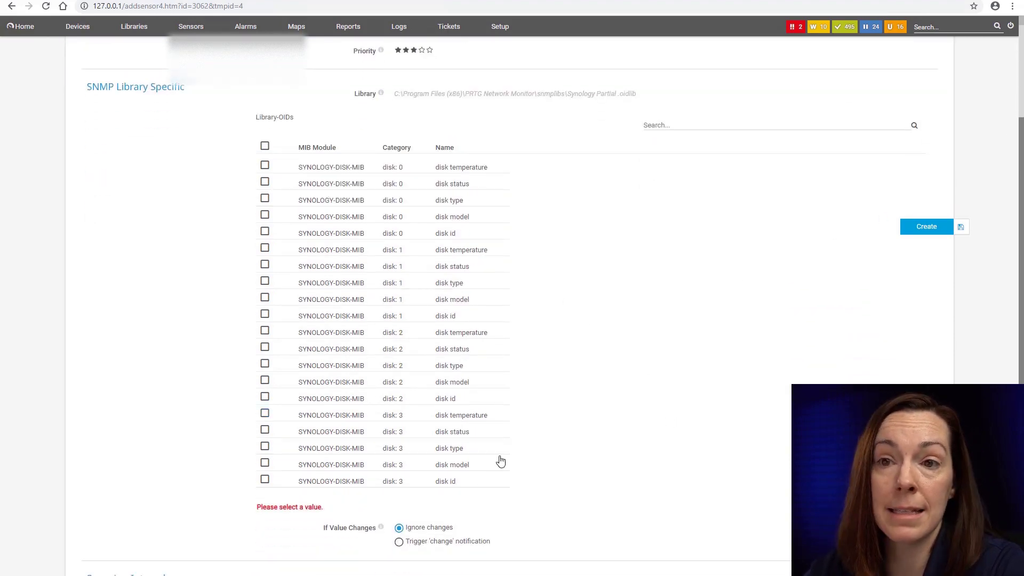
pyautogui.scroll(2, 621, 418)
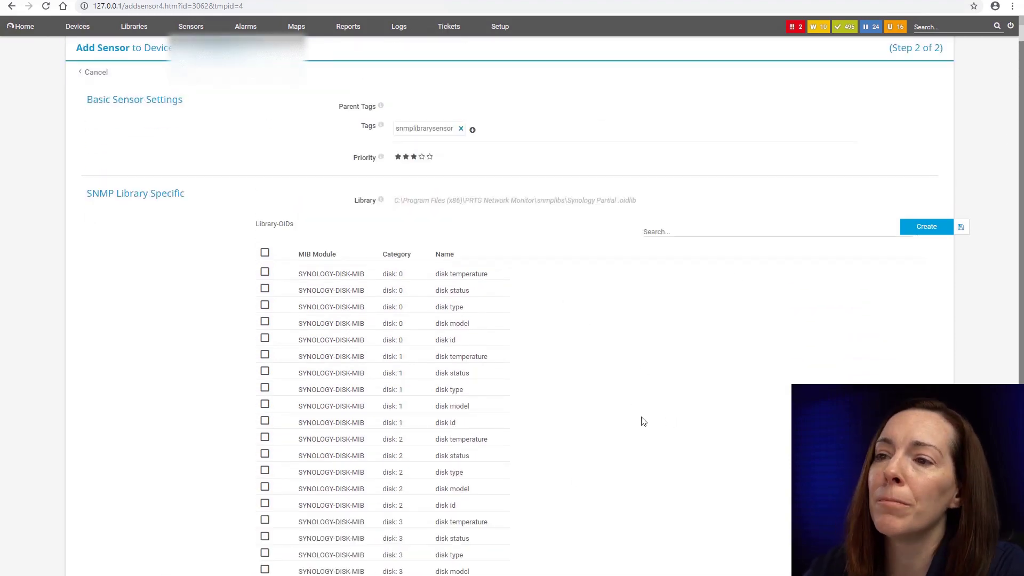
pyautogui.scroll(-1, 643, 421)
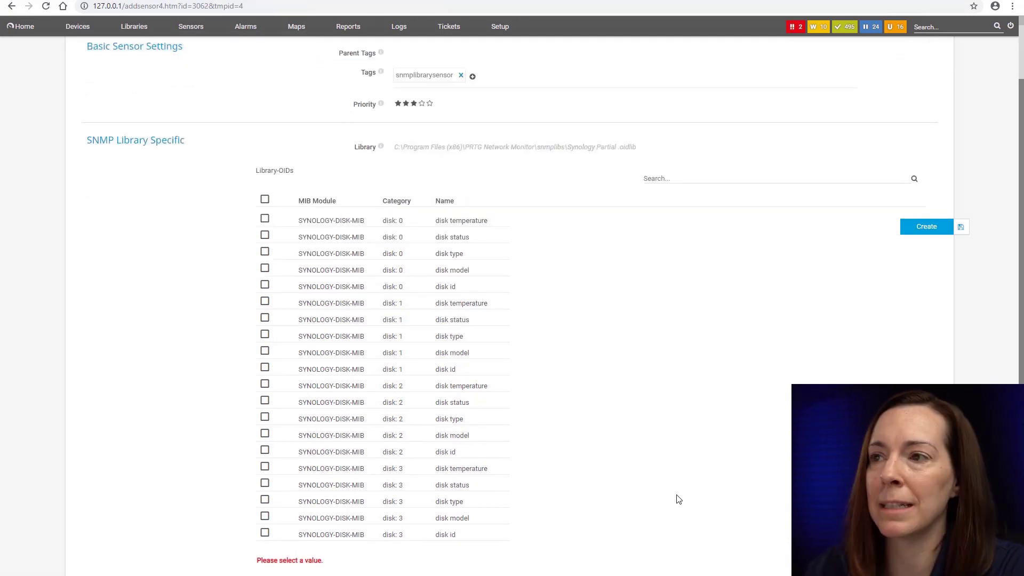
pyautogui.click(265, 286)
pyautogui.click(265, 302)
pyautogui.click(265, 385)
pyautogui.click(265, 468)
# Also tick disksmart: 21 'worst' and disksmart: 2 'id', then create the sensors
pyautogui.scroll(-2, 539, 479)
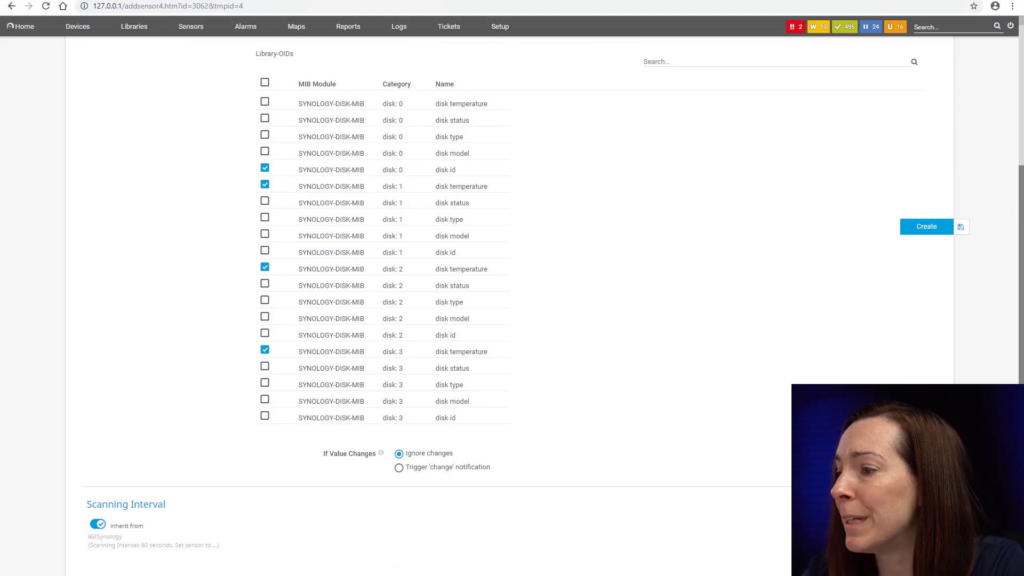
pyautogui.scroll(-10, 383, 261)
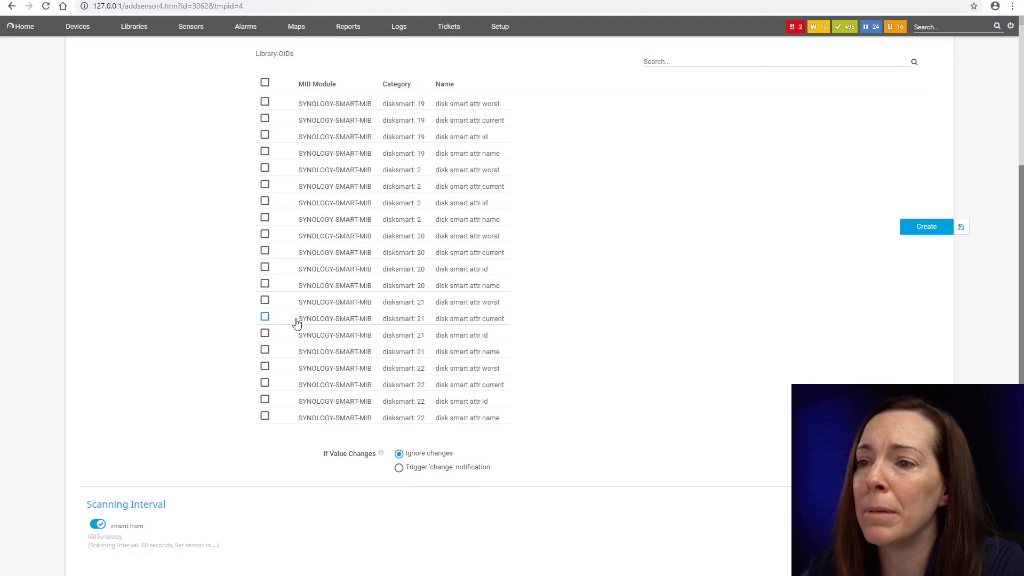
pyautogui.click(265, 300)
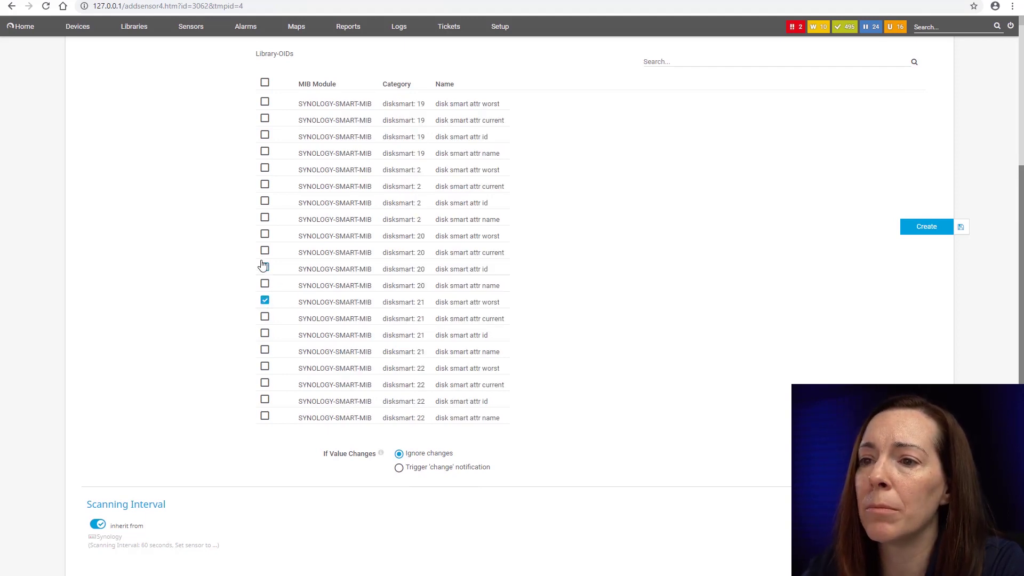
pyautogui.click(264, 201)
pyautogui.click(926, 228)
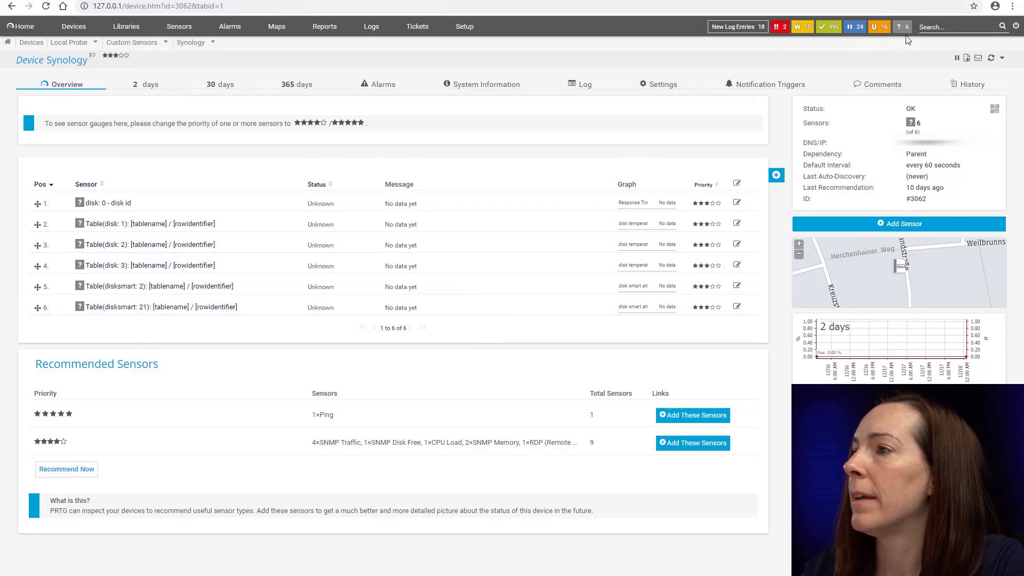
# Scan the Synology device now and confirm disk: 0 - disk id is an SNMP Custom String sensor
pyautogui.click(992, 59)
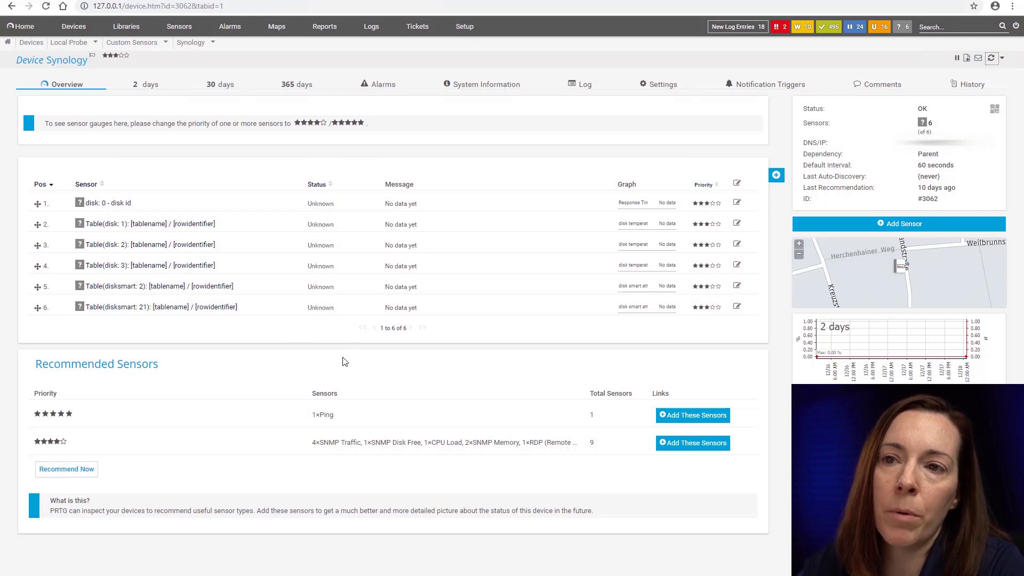
pyautogui.click(118, 205)
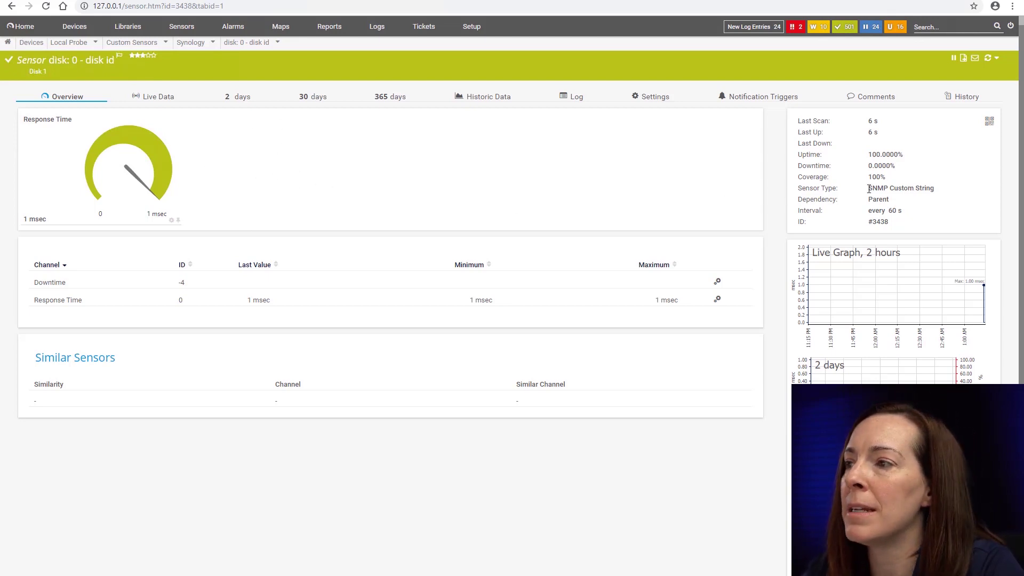
pyautogui.moveTo(879, 190); pyautogui.dragTo(938, 192)
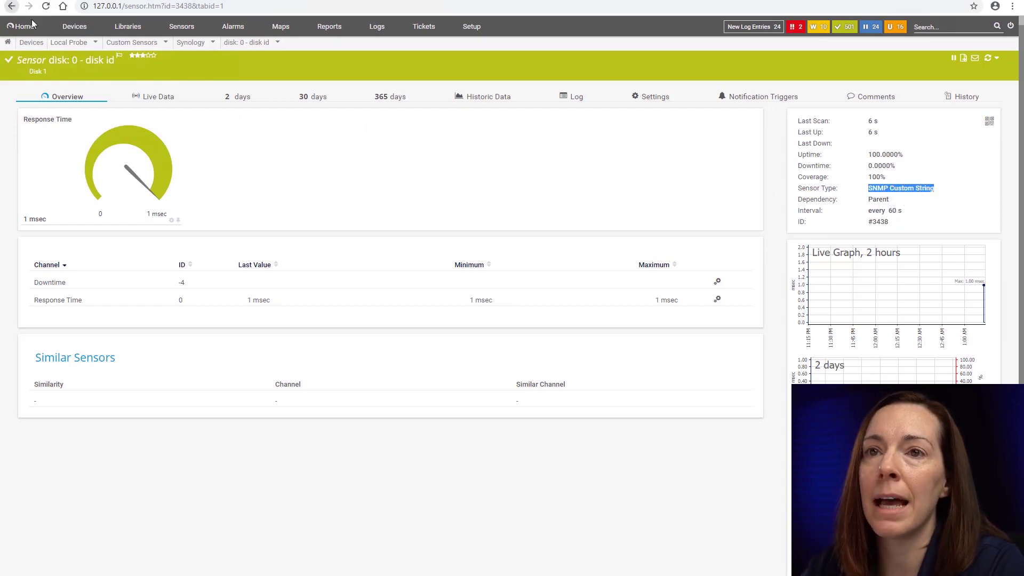
pyautogui.click(190, 42)
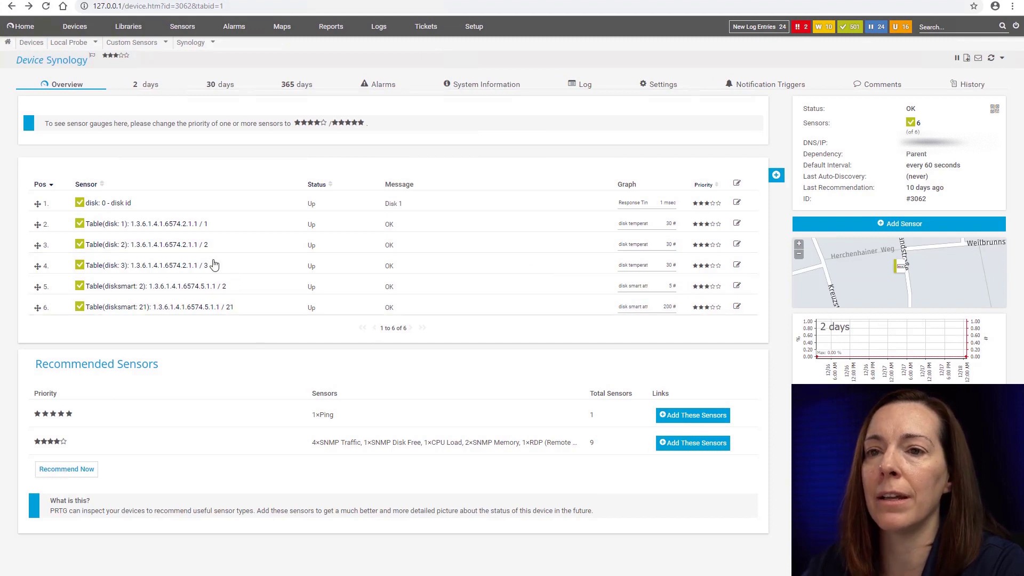
# Confirm Table(disk: 3) is an SNMP Custom Table sensor, then show the whole device tree
pyautogui.click(112, 265)
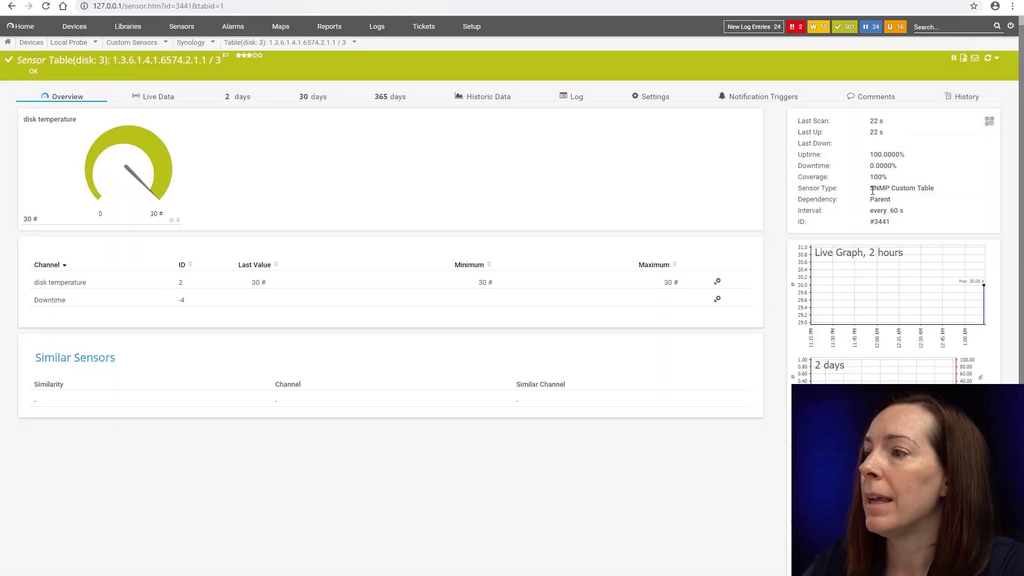
pyautogui.moveTo(872, 190); pyautogui.dragTo(949, 191)
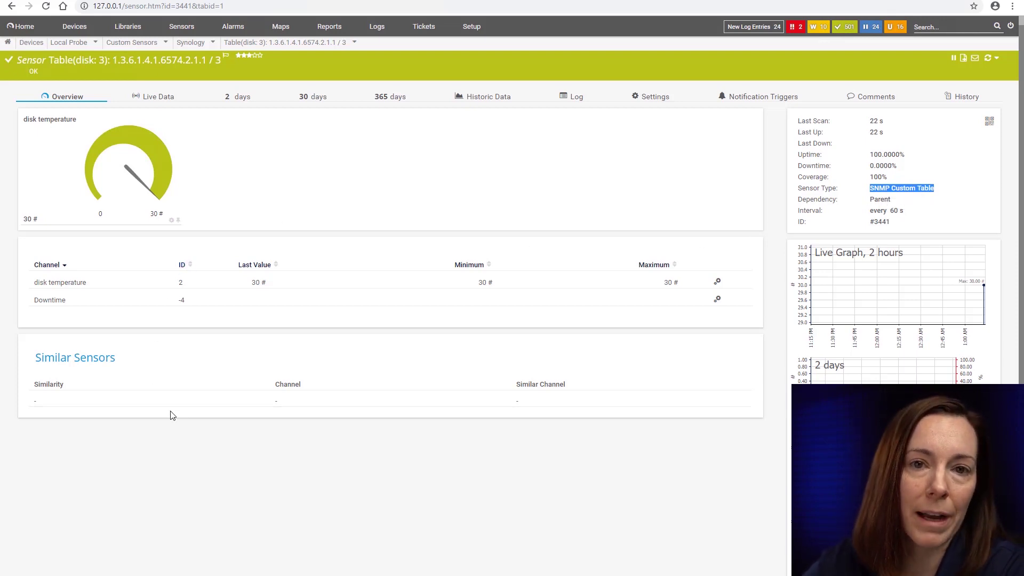
pyautogui.click(71, 26)
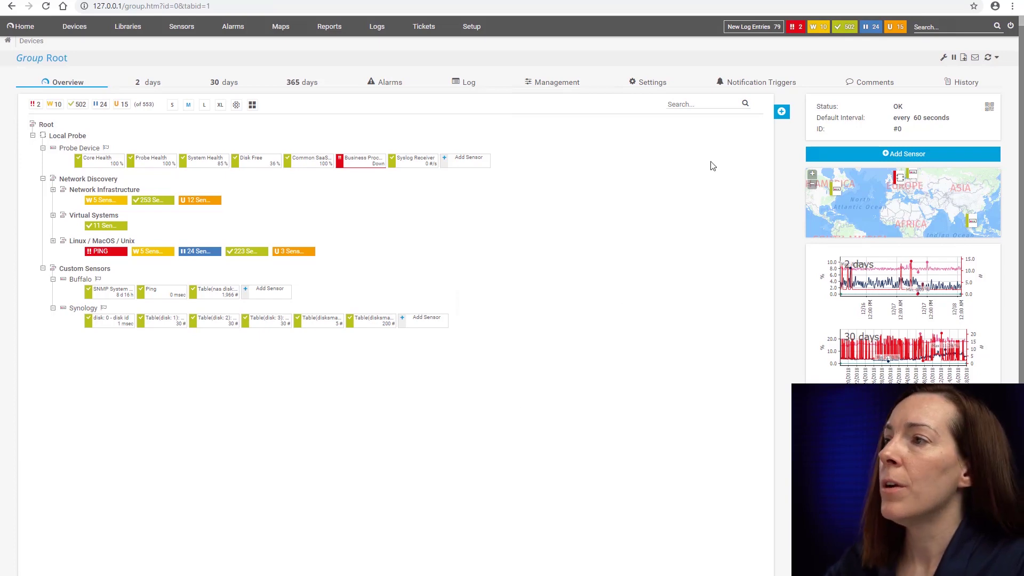
# Launch Paessler MIB Importer as administrator and open Synology Example.oidlib
pyautogui.press('super+d')
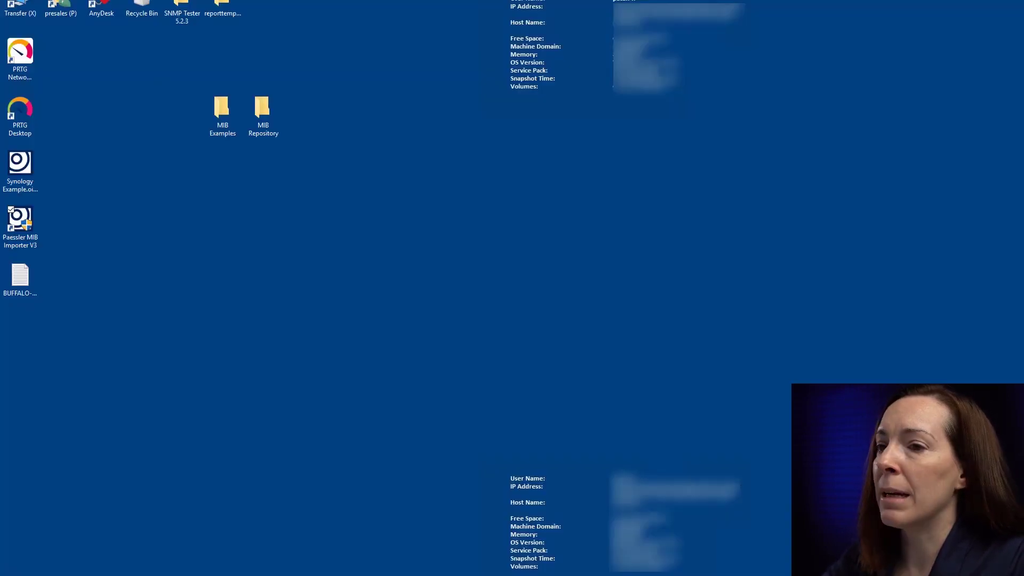
pyautogui.doubleClick(20, 219)
pyautogui.click(438, 366)
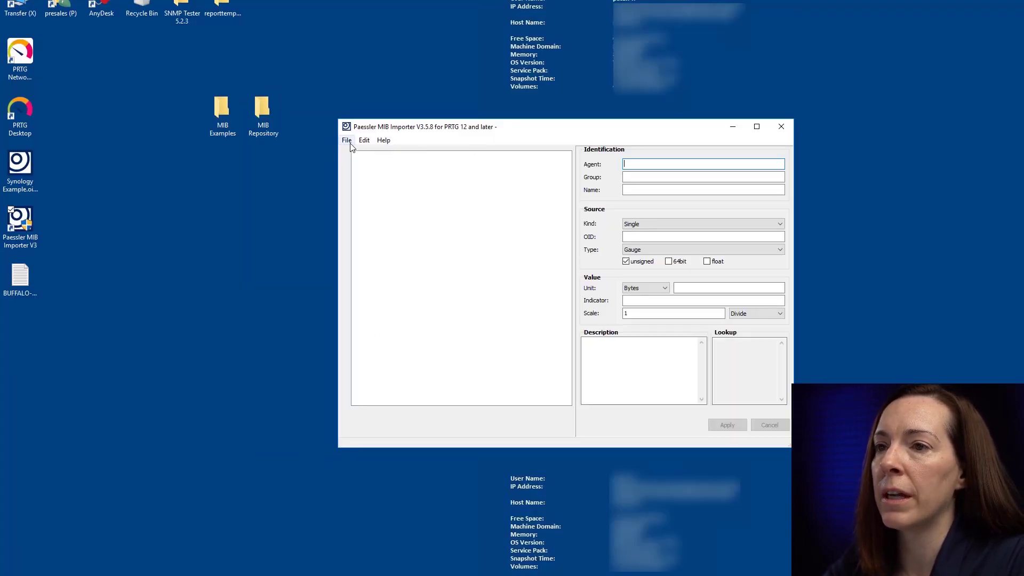
pyautogui.click(348, 141)
pyautogui.click(367, 165)
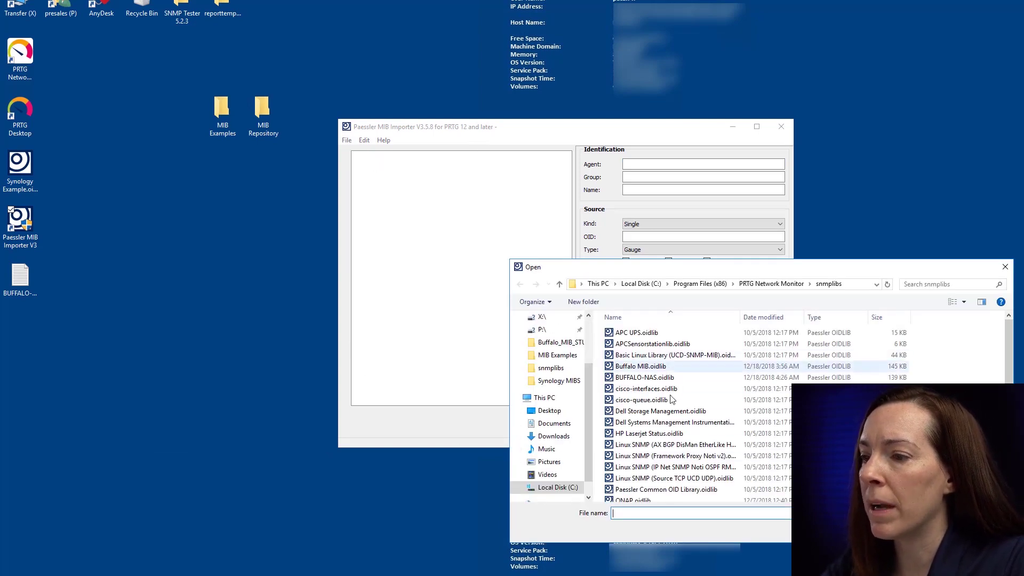
pyautogui.scroll(-2, 693, 448)
pyautogui.doubleClick(648, 484)
# Copy the temperature OID 1.3.6.1.4.1.6574.1.2.0 from SYNOLOGY-SYSTEM-MIB > syno system, then return to PRTG
pyautogui.click(358, 173)
pyautogui.click(368, 182)
pyautogui.click(395, 199)
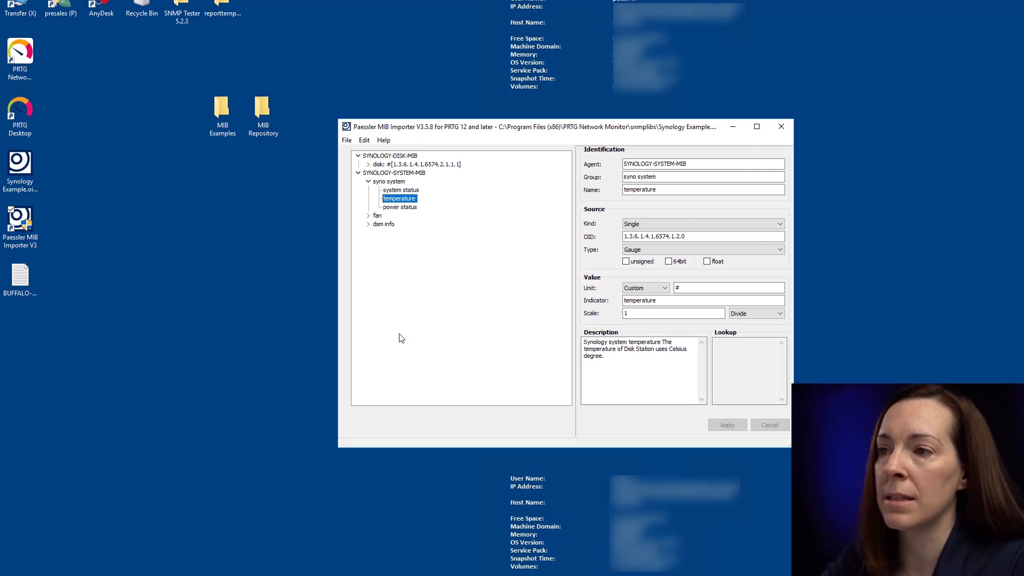
pyautogui.moveTo(686, 236); pyautogui.dragTo(569, 239)
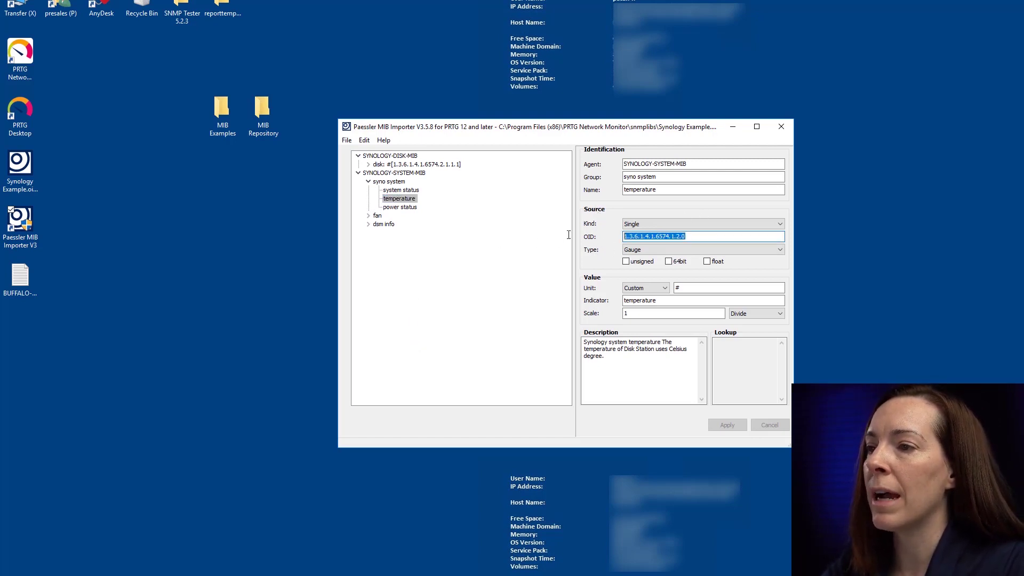
pyautogui.rightClick(650, 238)
pyautogui.click(663, 270)
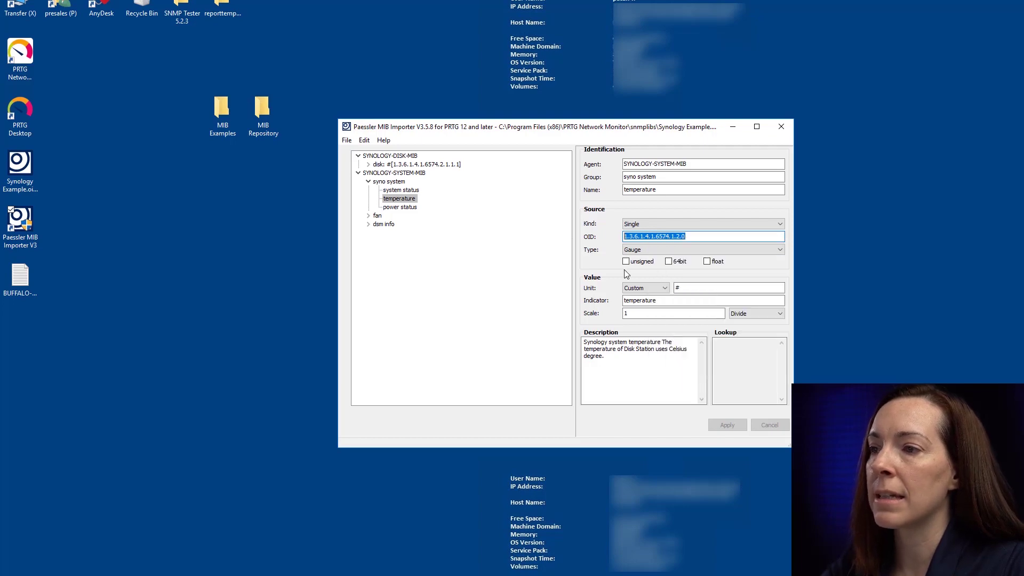
pyautogui.hotkey('alt', 'Tab')
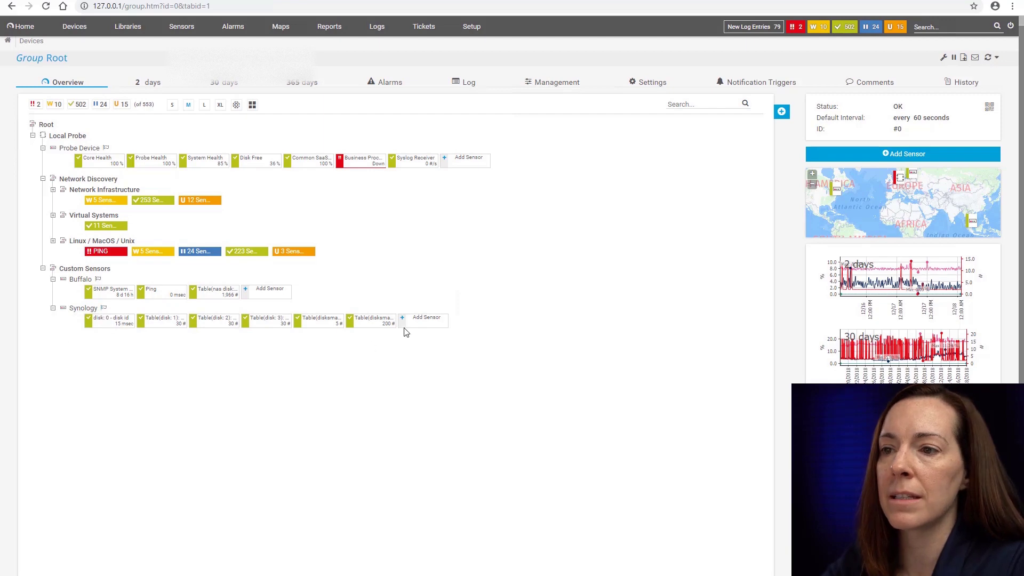
# Add an SNMP Custom sensor to the Synology device via a 'snmp custom' search
pyautogui.click(435, 327)
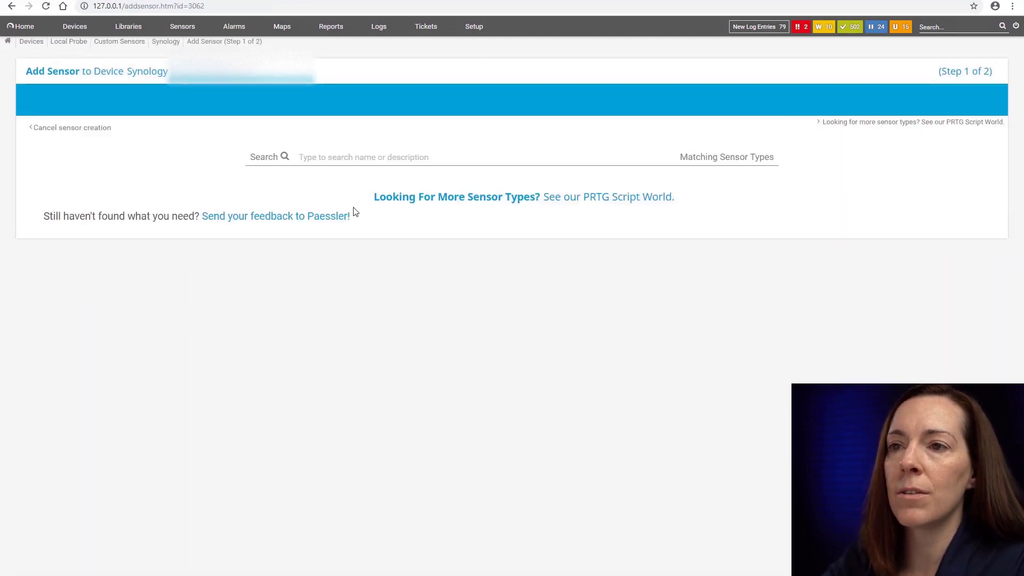
pyautogui.write('snmp')
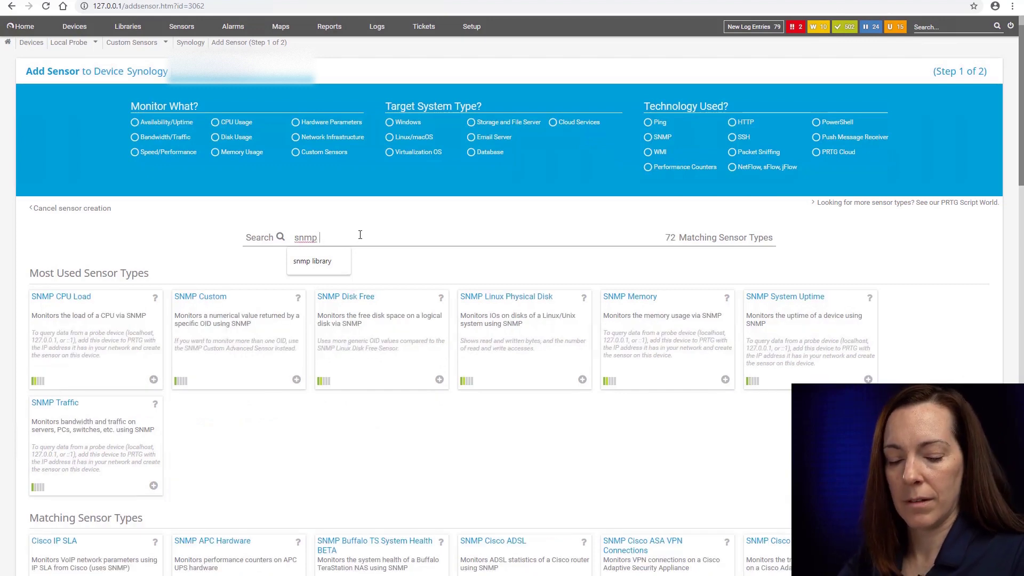
pyautogui.write(' custom')
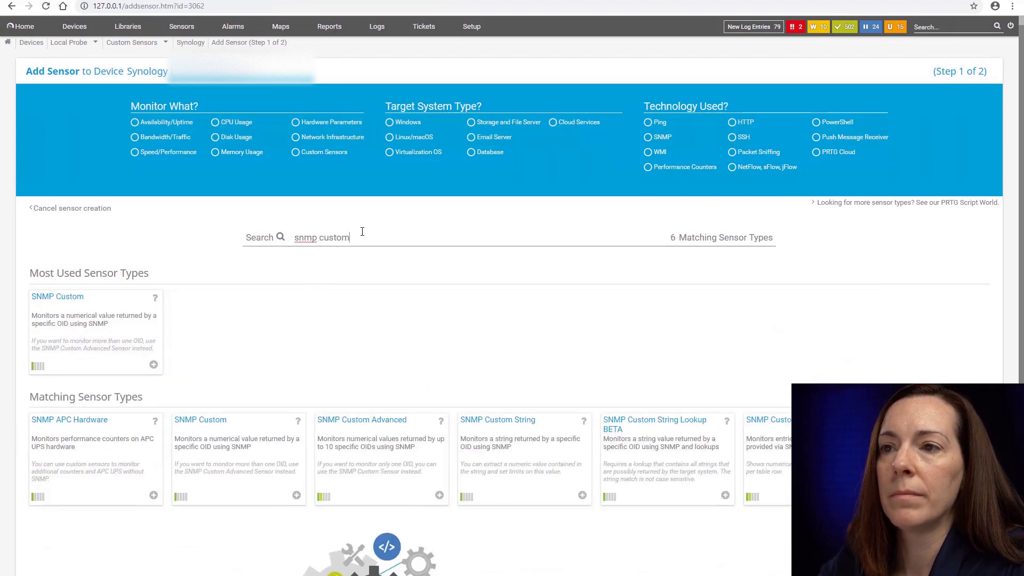
pyautogui.click(103, 316)
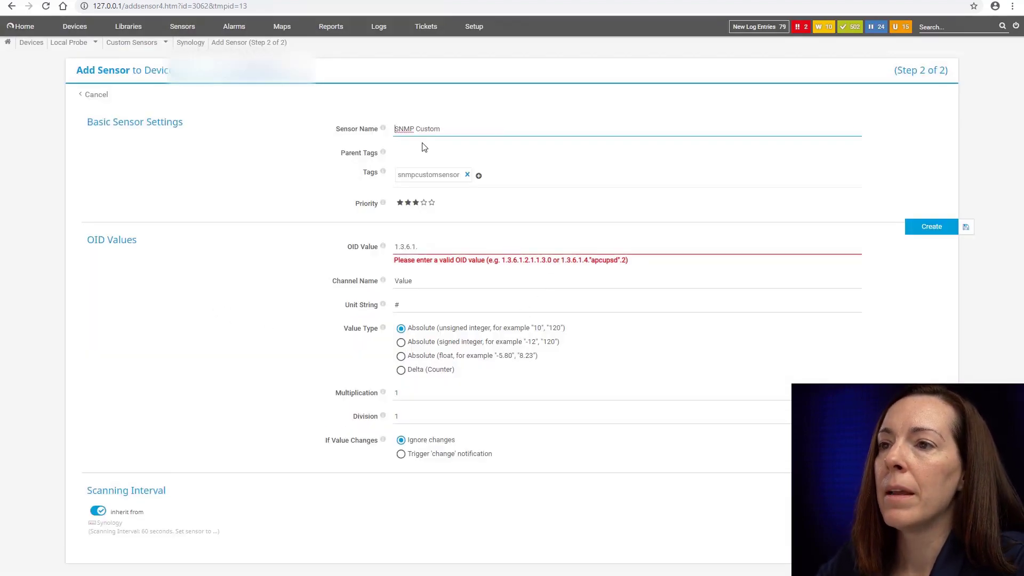
# Name it Synology Temp with OID 1.3.6.1.4.1.6574.1.2.0, channel Temp, unit F, and create it
pyautogui.moveTo(441, 128); pyautogui.dragTo(358, 146)
pyautogui.write('Su')
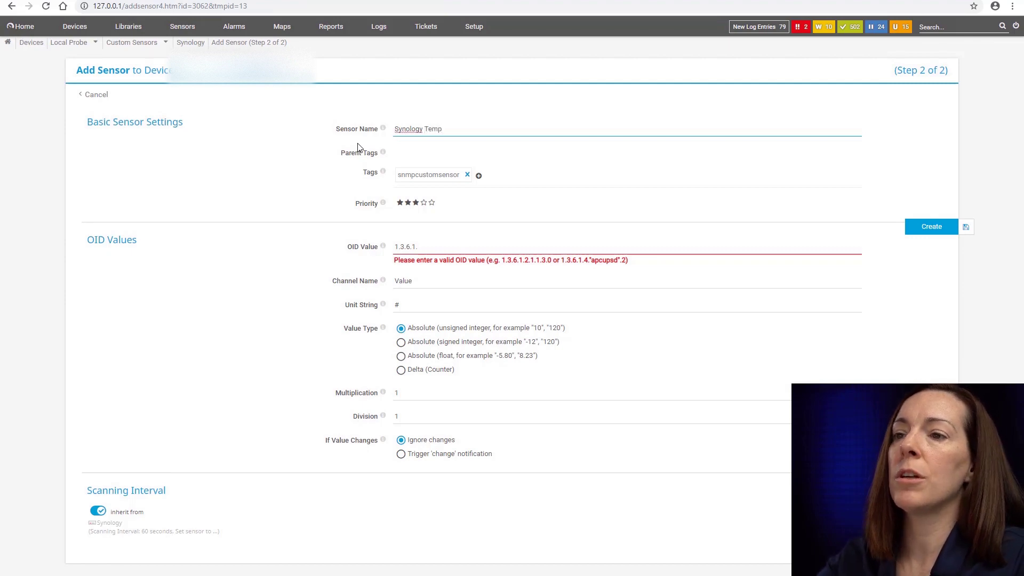
pyautogui.press('Tab')
pyautogui.press('Tab')
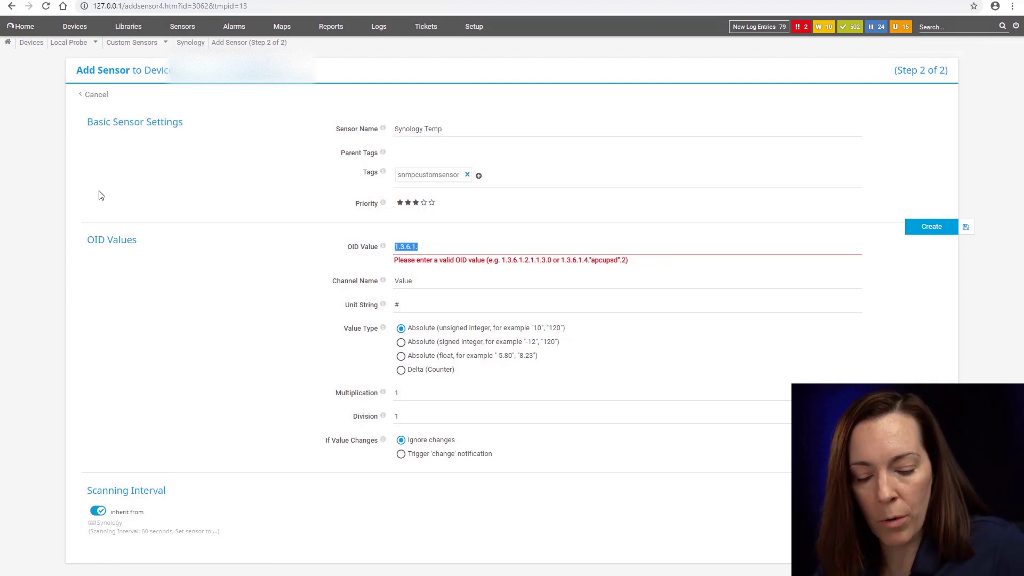
pyautogui.hotkey('ctrl', 'v')
pyautogui.press('Tab')
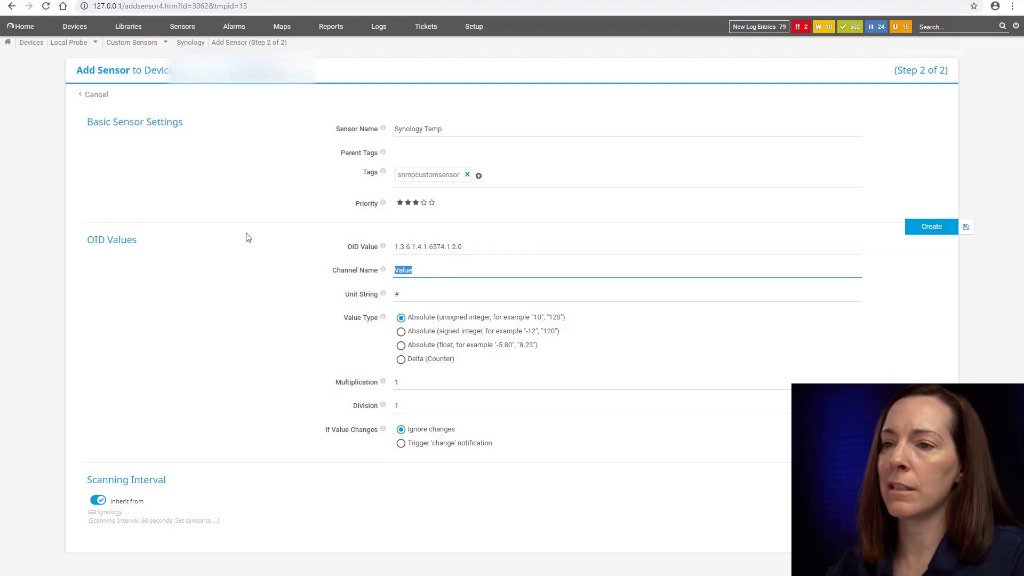
pyautogui.write('Temp')
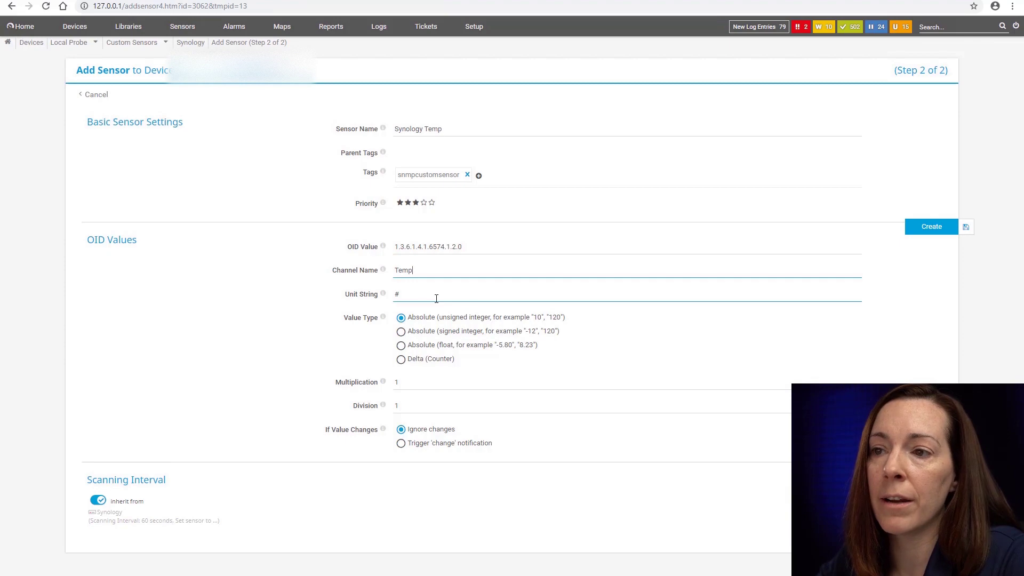
pyautogui.press('Tab')
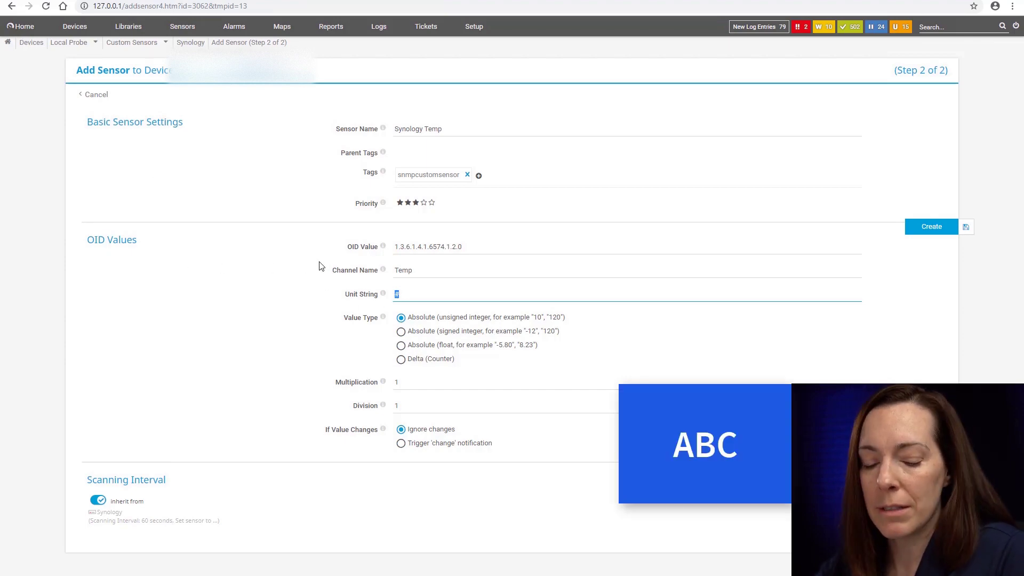
pyautogui.write('F')
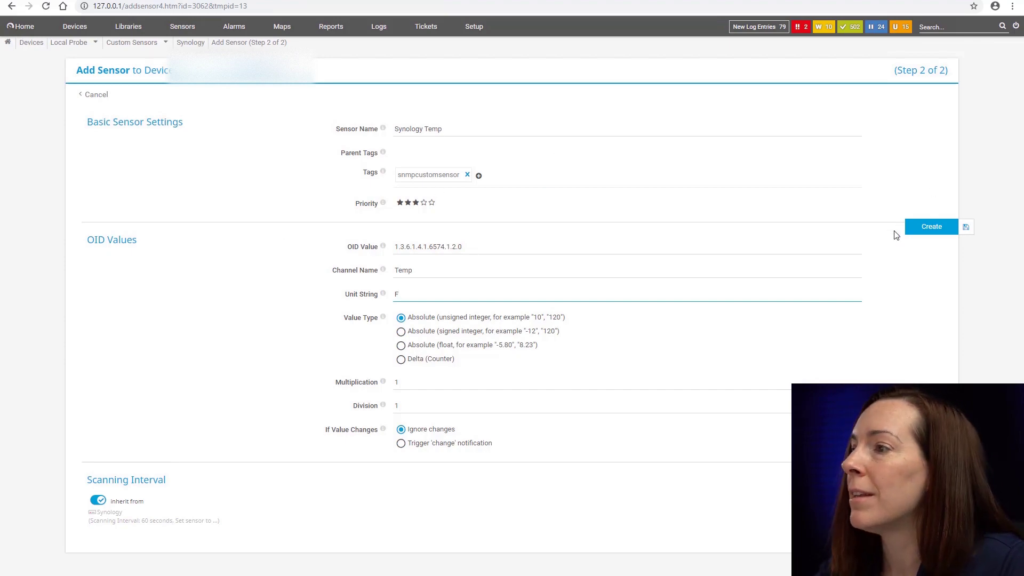
pyautogui.click(923, 229)
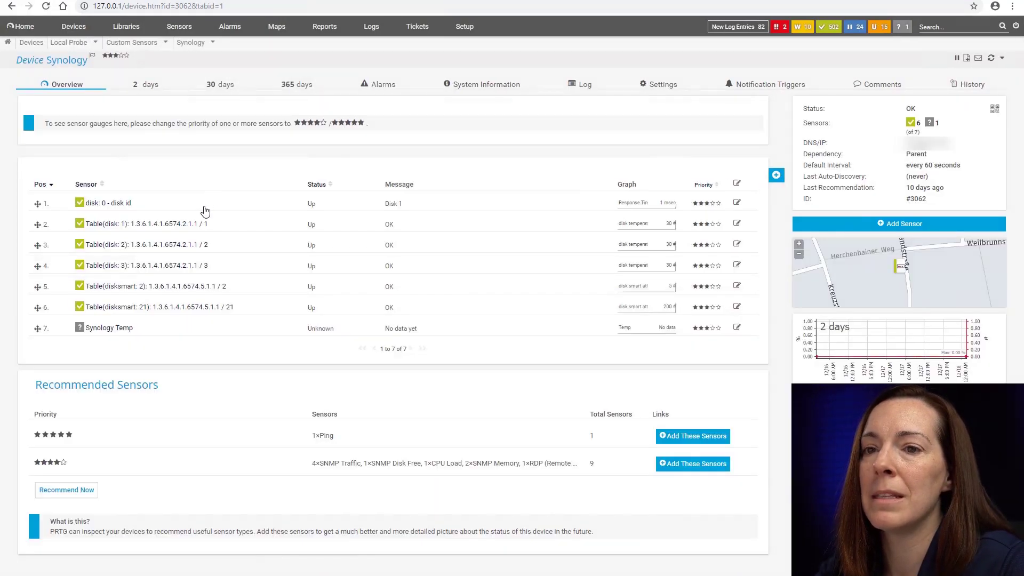
# Open the Synology Temp sensor and refresh it to show 46 F on the Temp channel
pyautogui.click(118, 328)
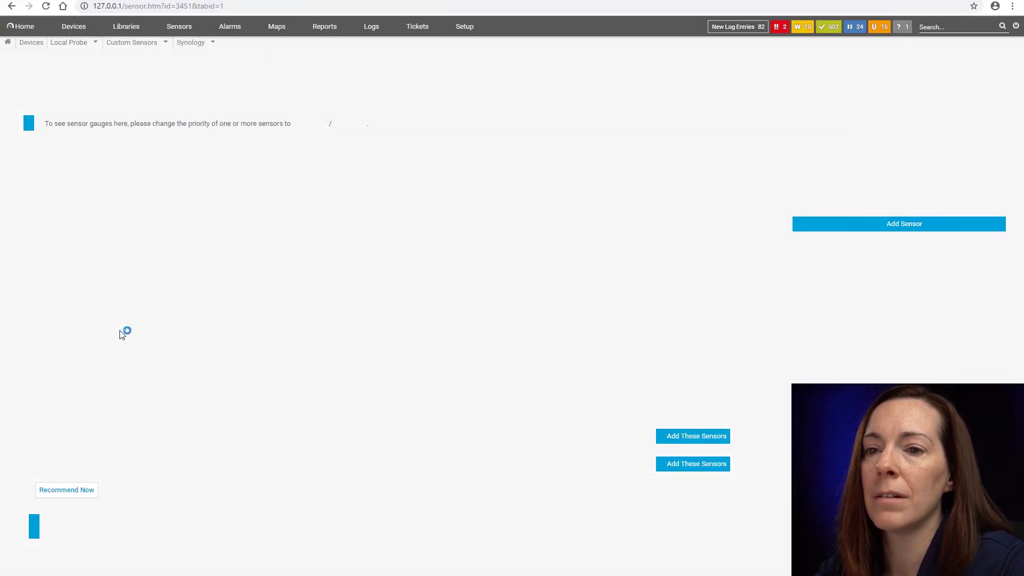
pyautogui.click(989, 59)
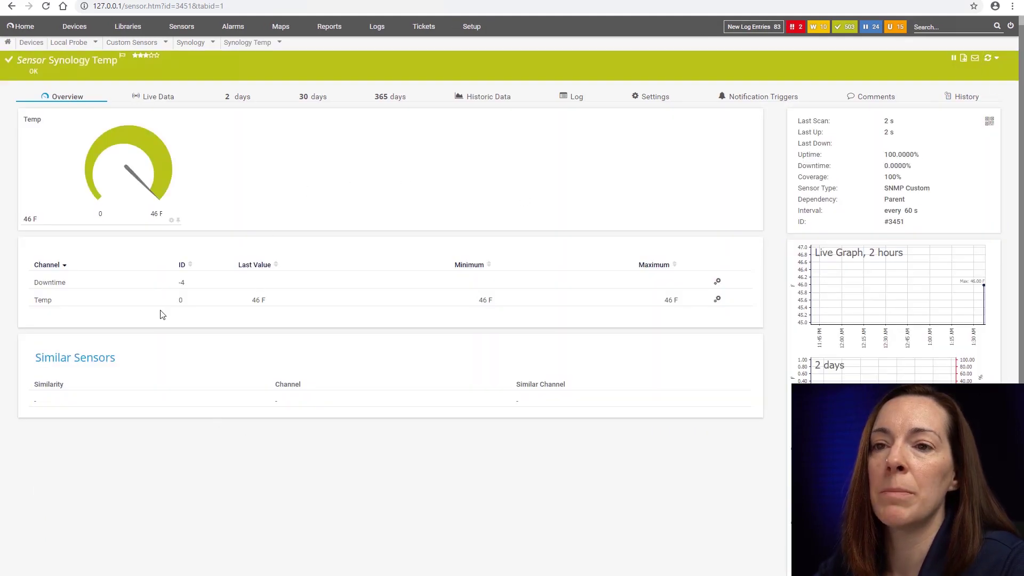